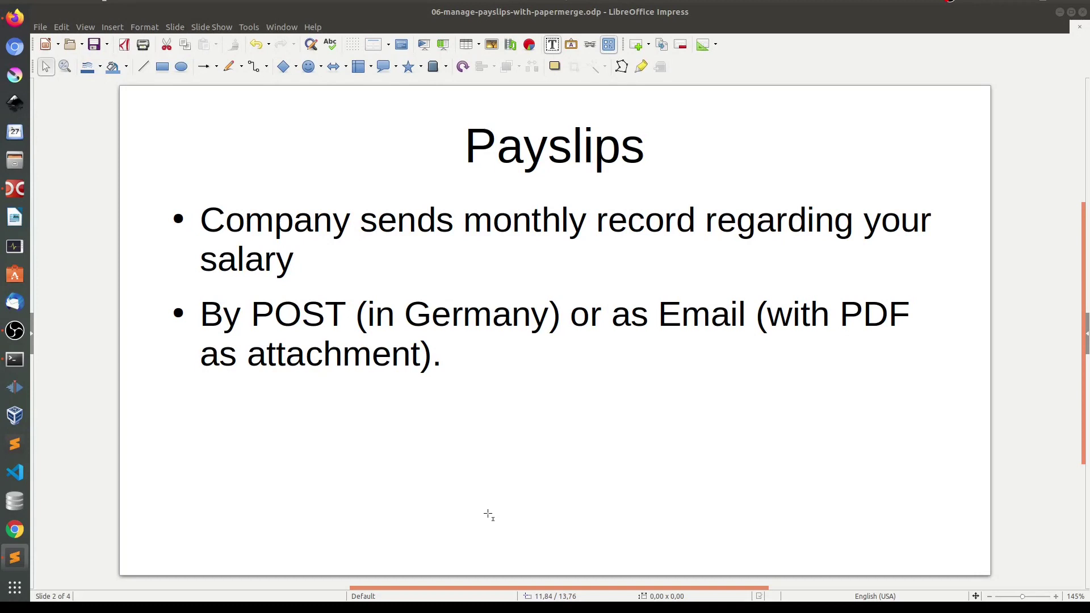
Advance the Impress slideshow past the Payslips slide
{"action": "key", "text": "Page_Down"}
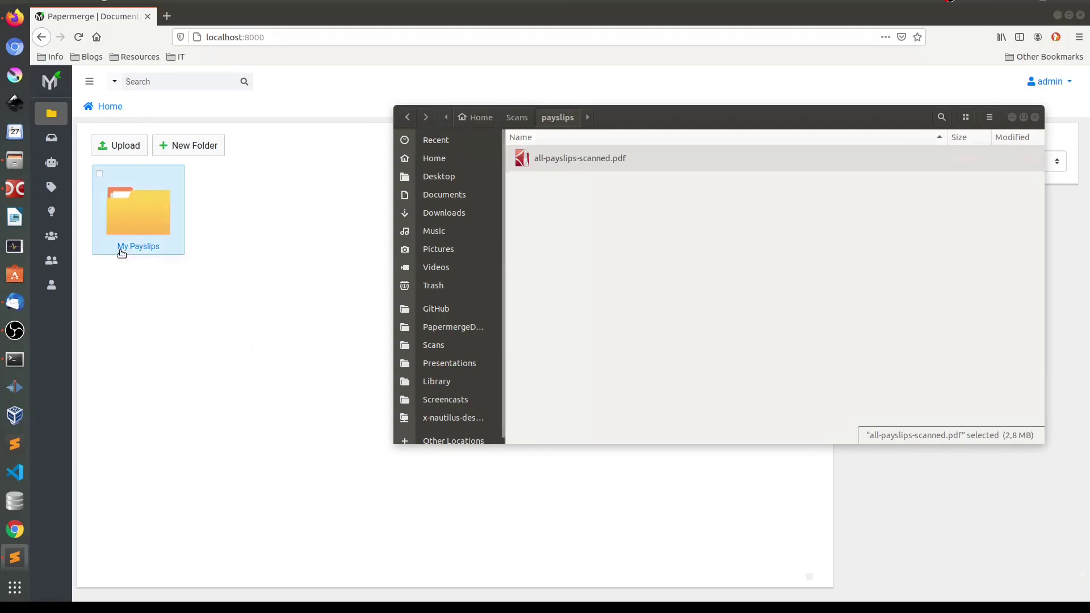
Open My Payslips and drop all-payslips-scanned.pdf from the file manager into it
{"action": "double_click", "coordinate": [141, 238]}
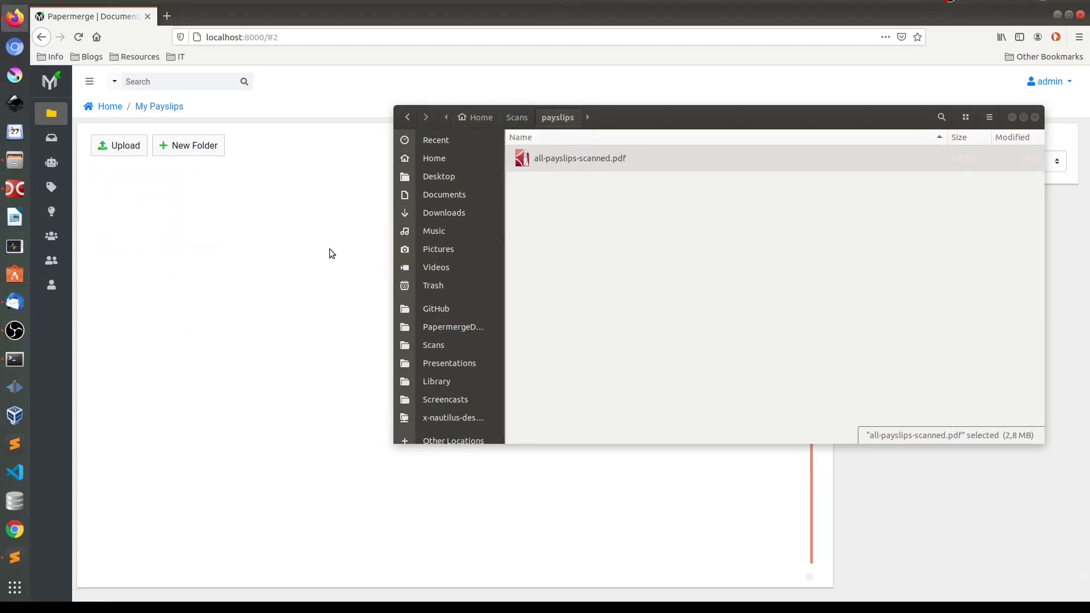
{"action": "left_click_drag", "start_coordinate": [566, 162], "coordinate": [258, 223]}
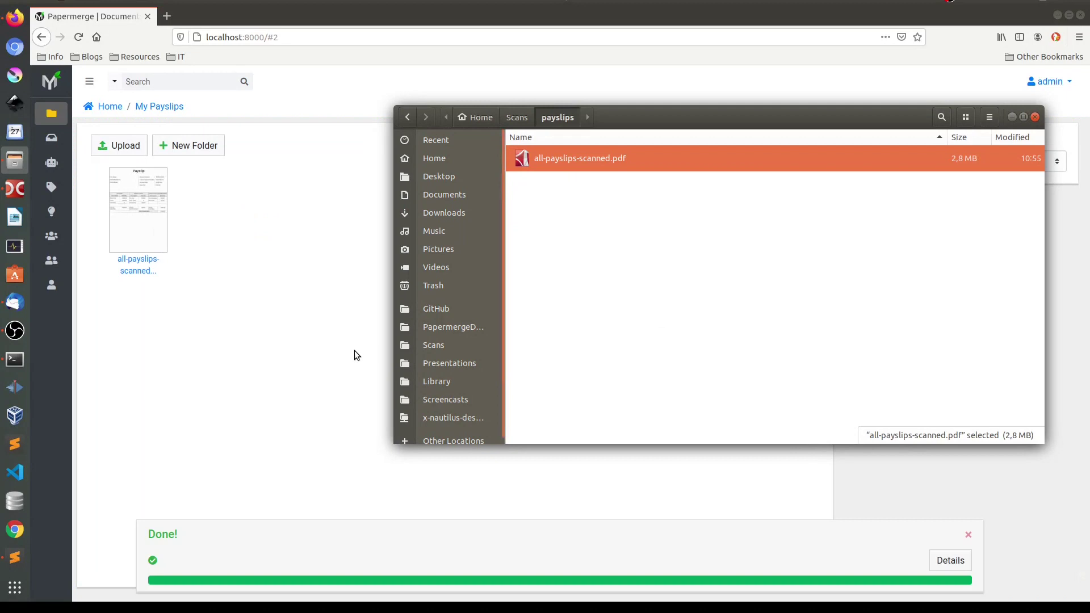
Open all-payslips-scanned.pdf in the viewer and scroll through its payslip pages
{"action": "left_click", "coordinate": [364, 409]}
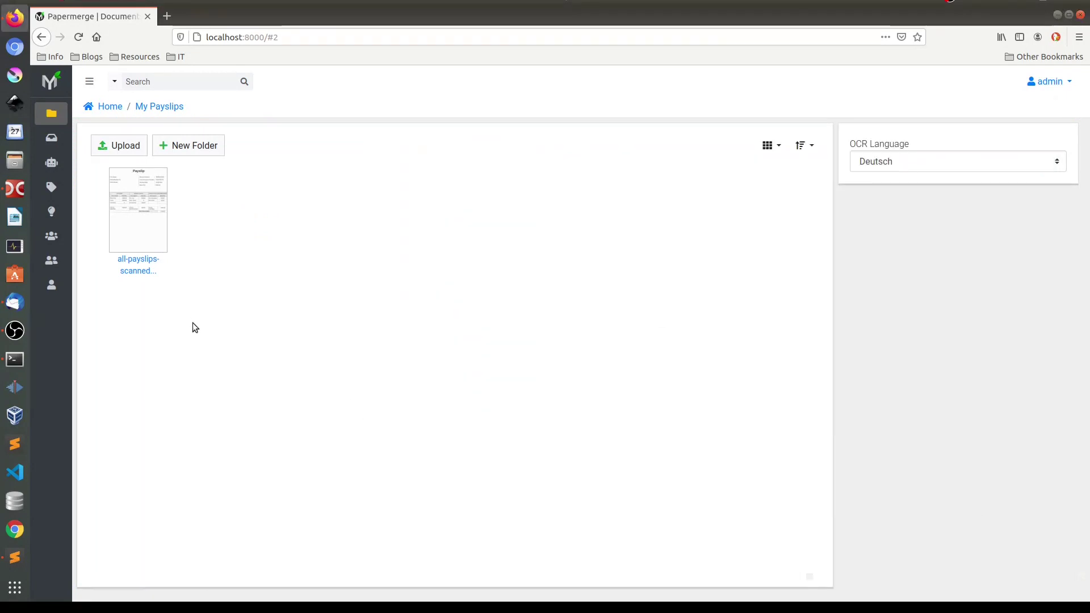
{"action": "double_click", "coordinate": [138, 260]}
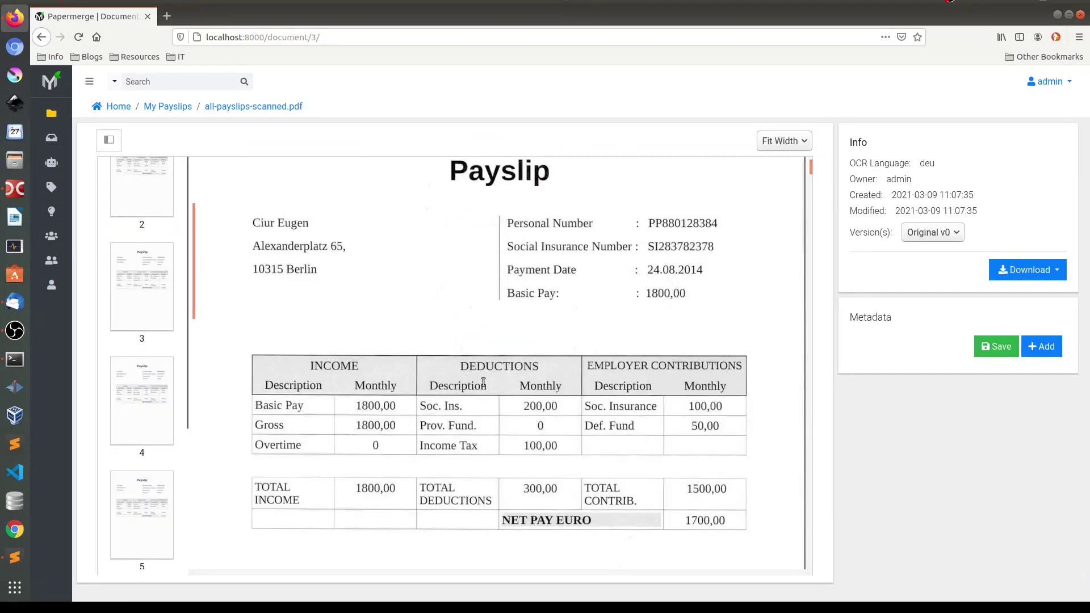
{"action": "scroll", "coordinate": [556, 355], "scroll_direction": "up", "scroll_amount": 3}
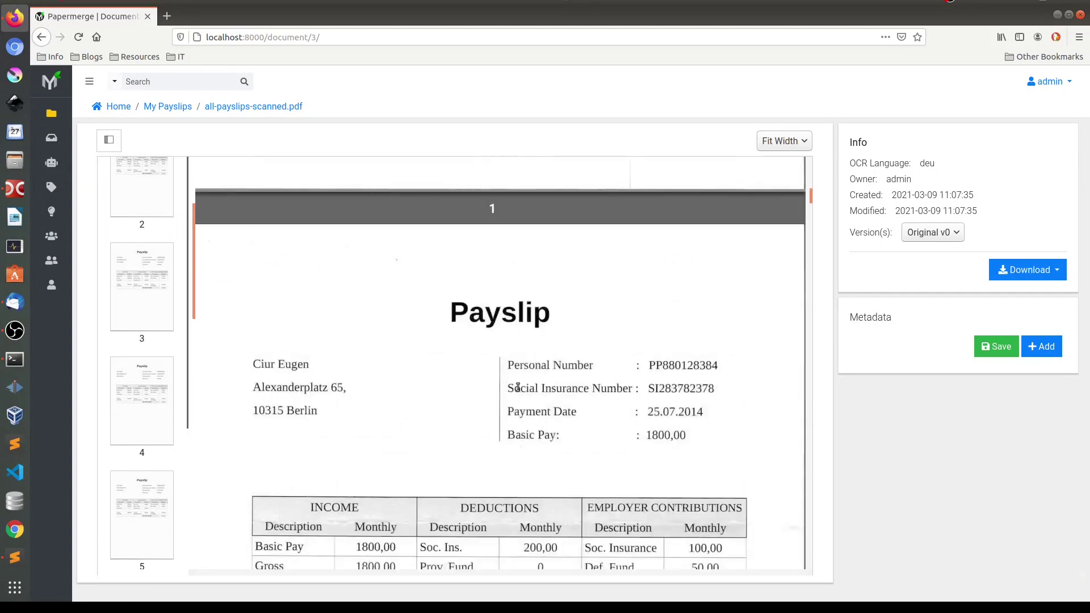
{"action": "scroll", "coordinate": [521, 382], "scroll_direction": "down", "scroll_amount": 7}
{"action": "scroll", "coordinate": [454, 368], "scroll_direction": "up", "scroll_amount": 5}
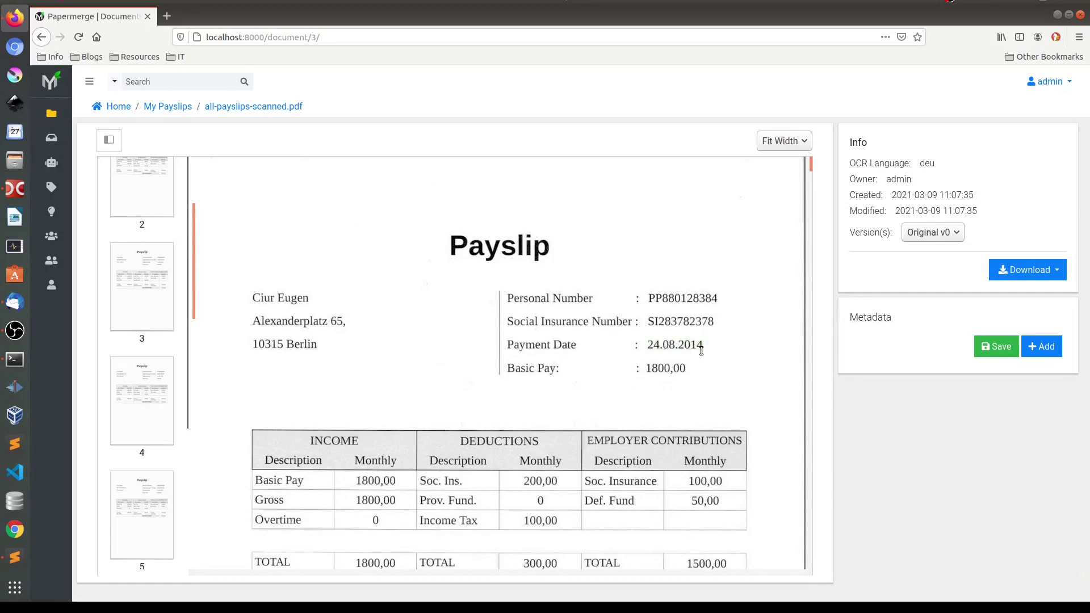
{"action": "scroll", "coordinate": [681, 375], "scroll_direction": "up", "scroll_amount": 2}
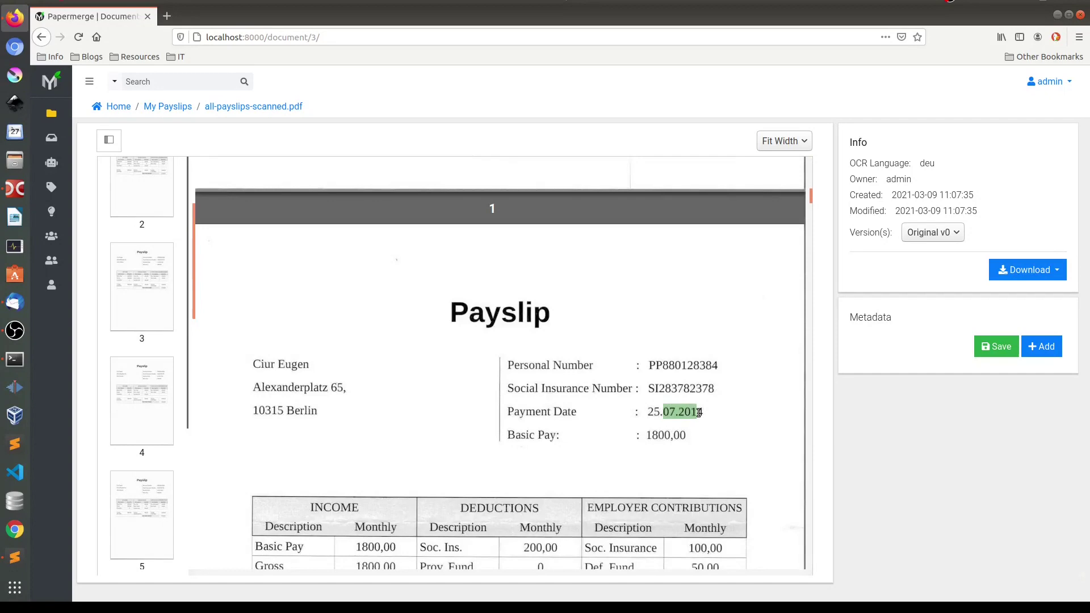
{"action": "scroll", "coordinate": [732, 378], "scroll_direction": "down", "scroll_amount": 10}
{"action": "scroll", "coordinate": [728, 373], "scroll_direction": "down", "scroll_amount": 5}
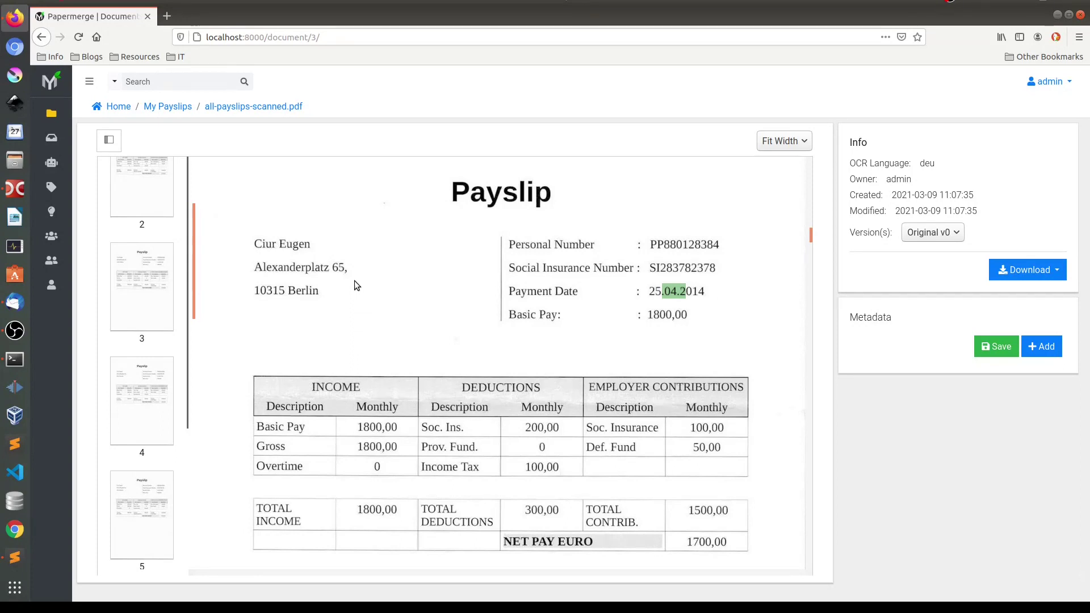
{"action": "mouse_move", "coordinate": [150, 200]}
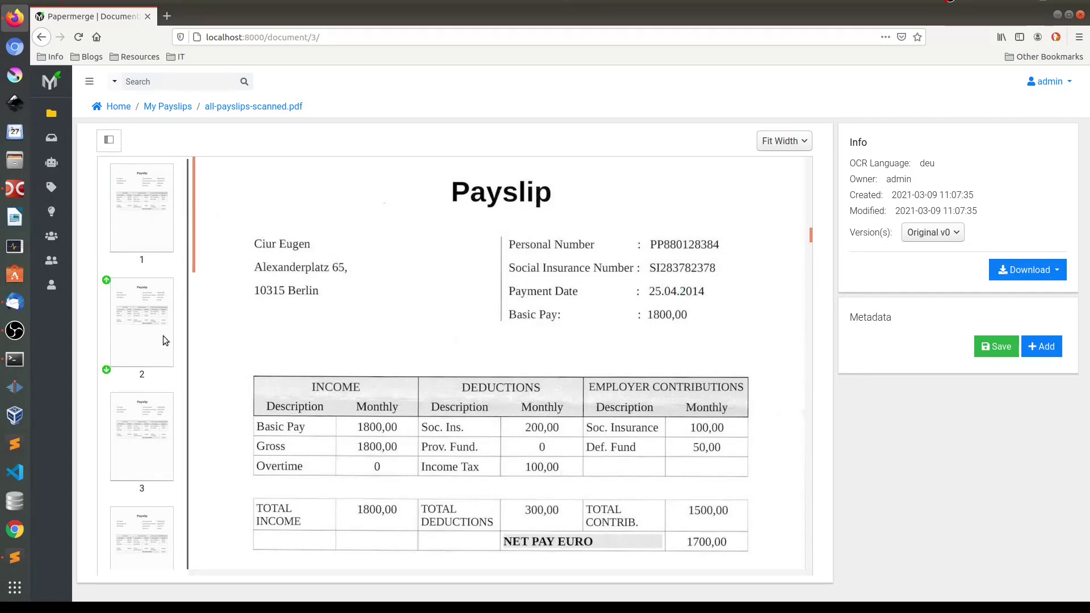
Cut page 1 out, paste it into My Payslips as pasted.pdf, and reopen the original
{"action": "left_click", "coordinate": [145, 202]}
{"action": "right_click", "coordinate": [145, 202]}
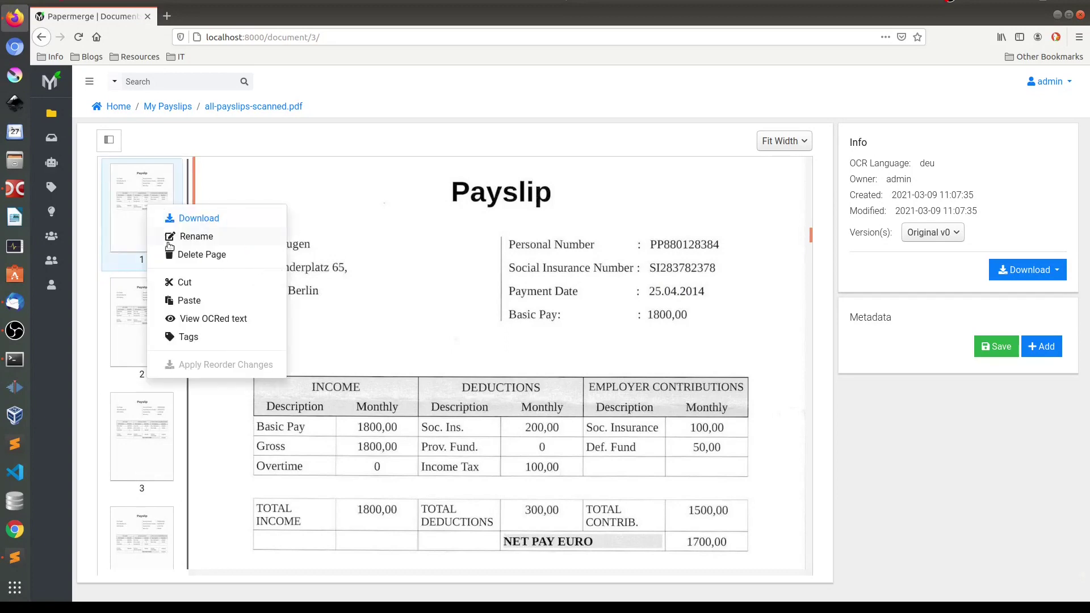
{"action": "left_click", "coordinate": [181, 282]}
{"action": "left_click", "coordinate": [169, 107]}
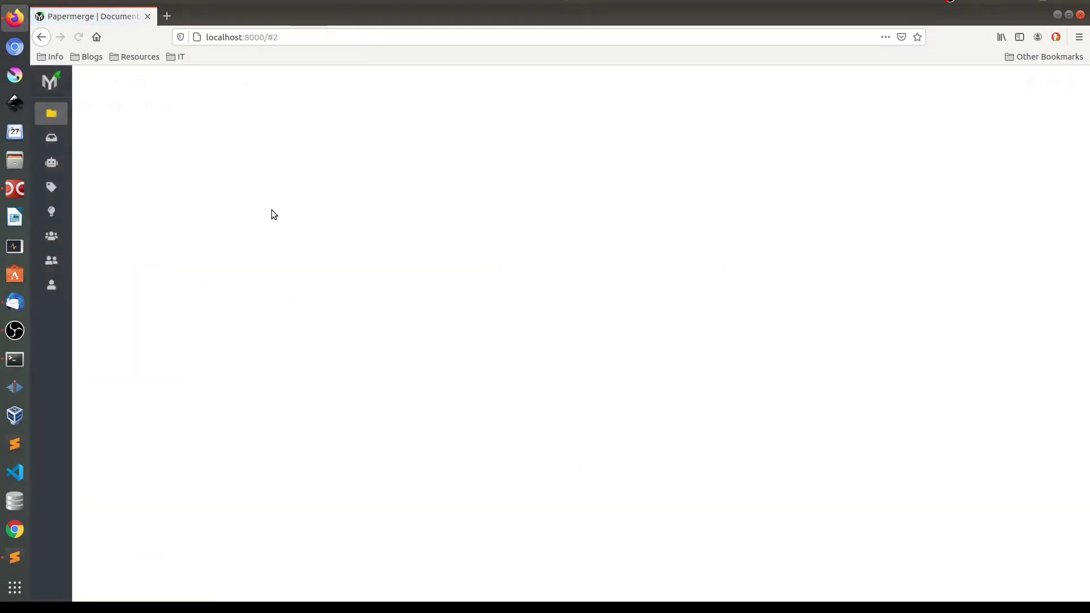
{"action": "right_click", "coordinate": [247, 207]}
{"action": "mouse_move", "coordinate": [288, 276]}
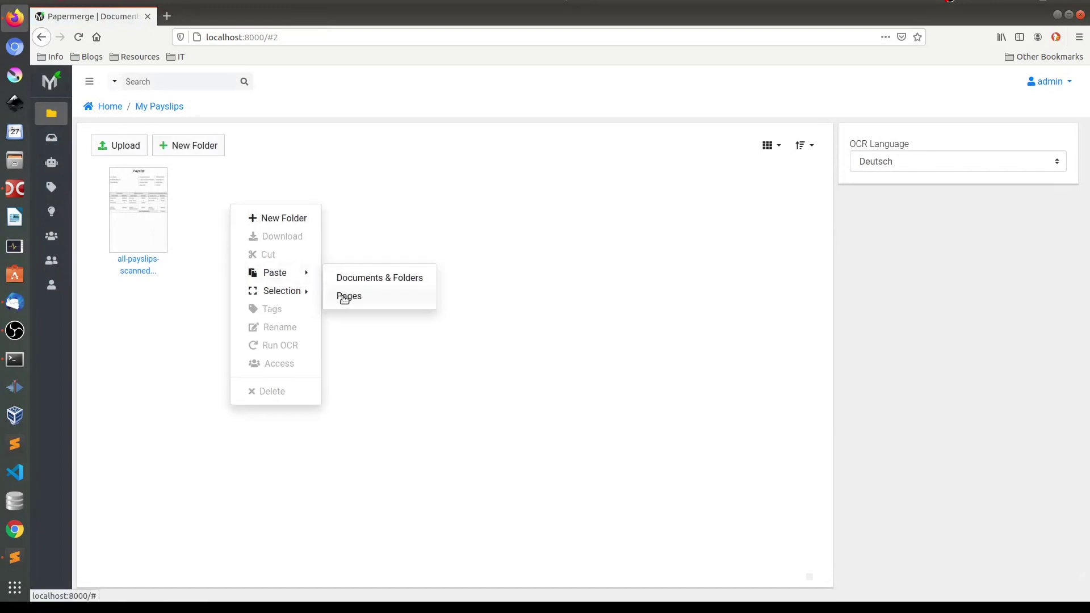
{"action": "left_click", "coordinate": [343, 295]}
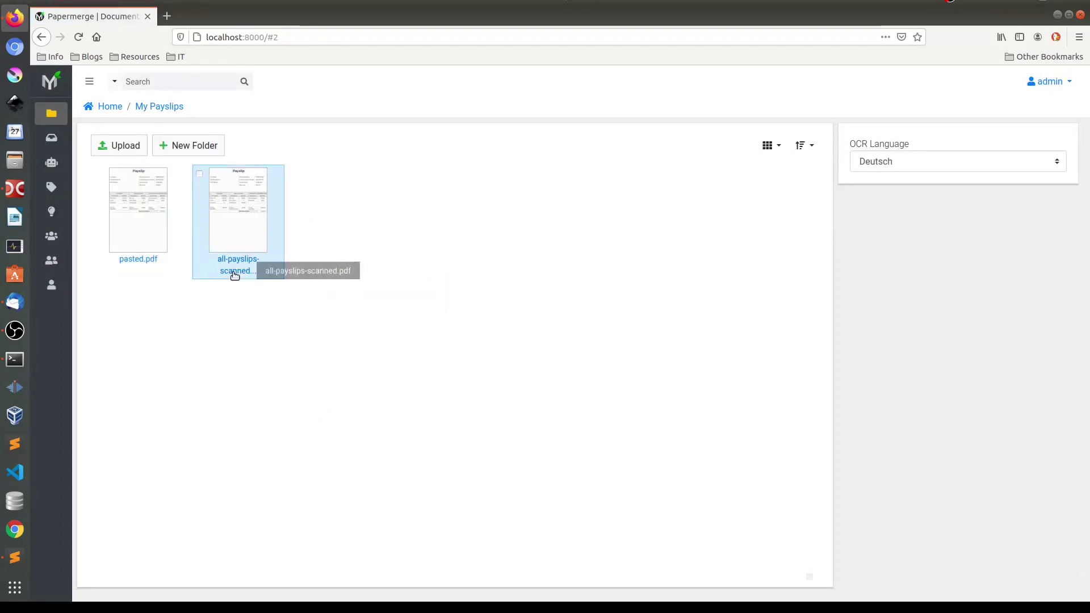
{"action": "double_click", "coordinate": [233, 274]}
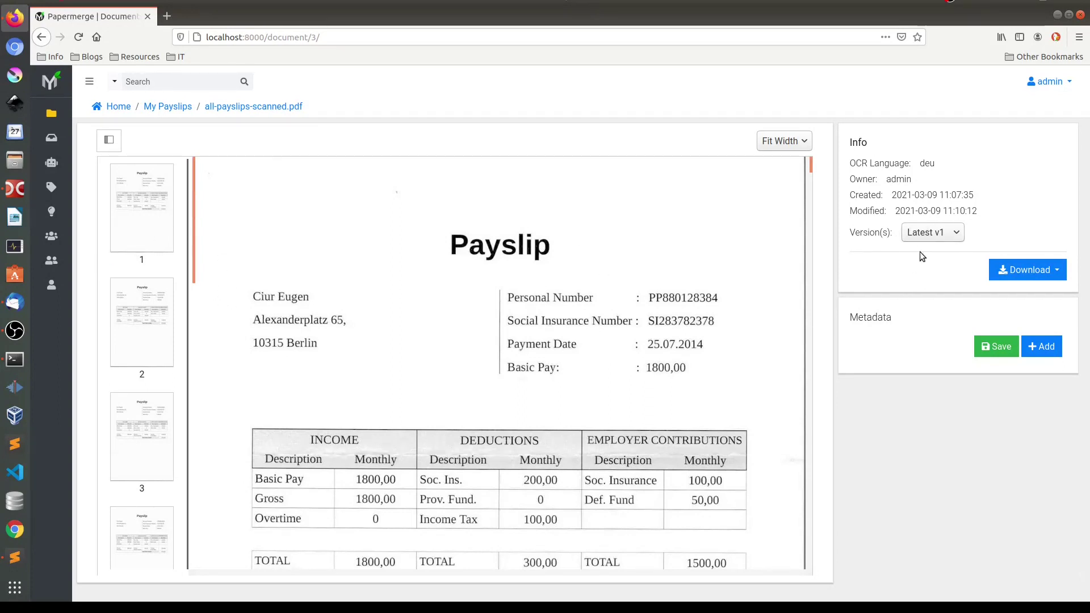
{"action": "left_click", "coordinate": [936, 234]}
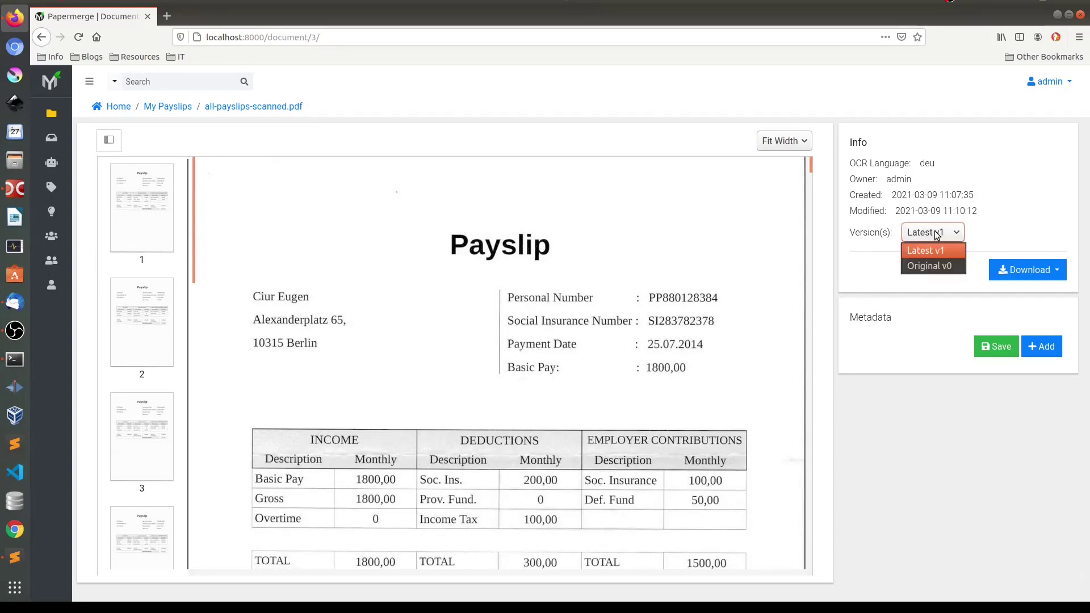
{"action": "left_click", "coordinate": [922, 266]}
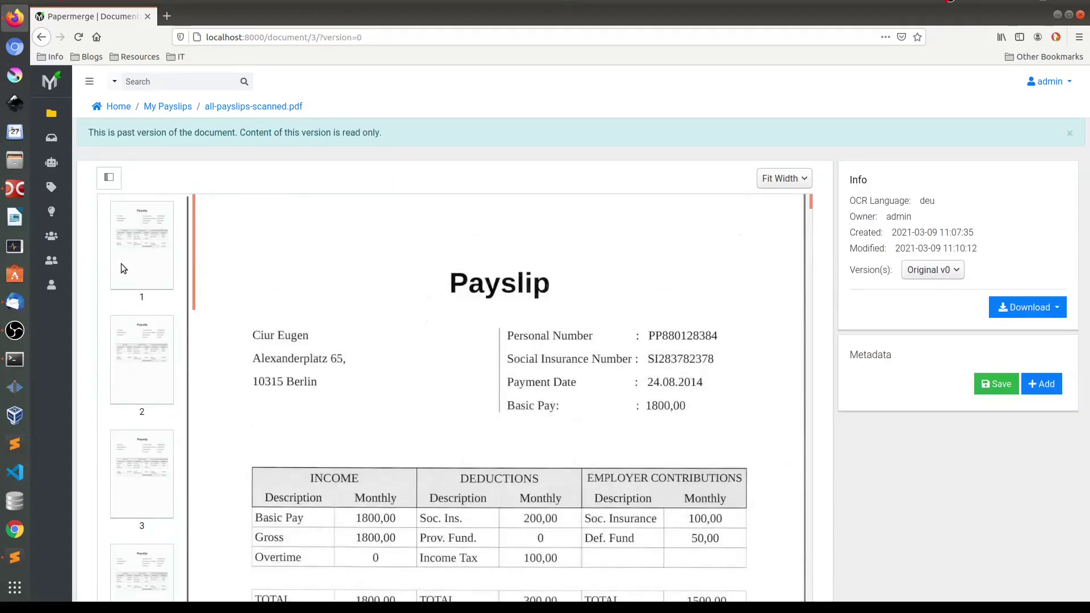
{"action": "scroll", "coordinate": [146, 240], "scroll_direction": "down", "scroll_amount": 1}
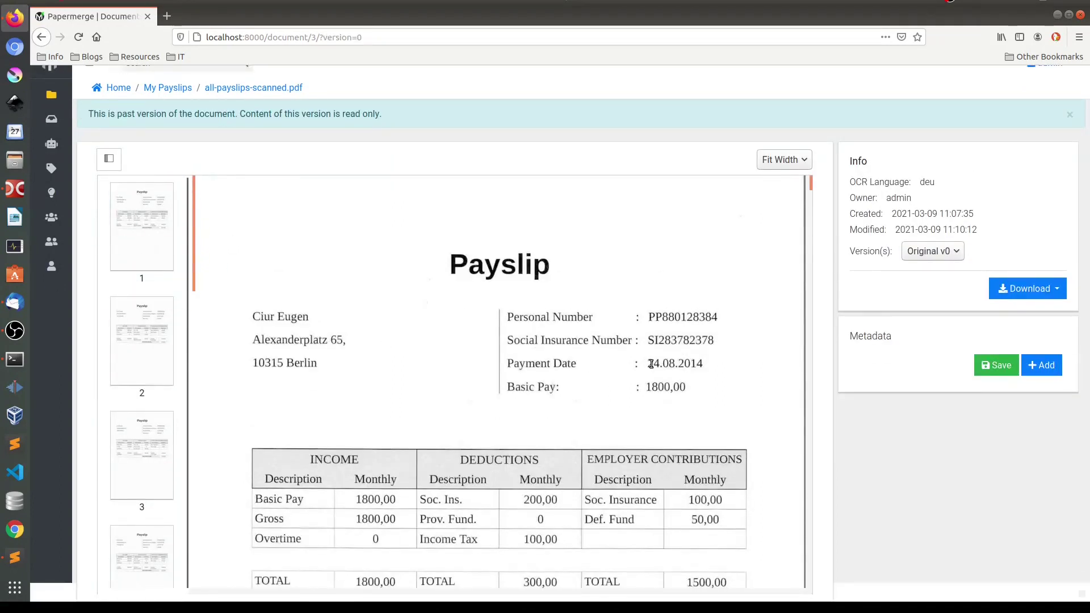
{"action": "left_click_drag", "start_coordinate": [650, 364], "coordinate": [685, 364]}
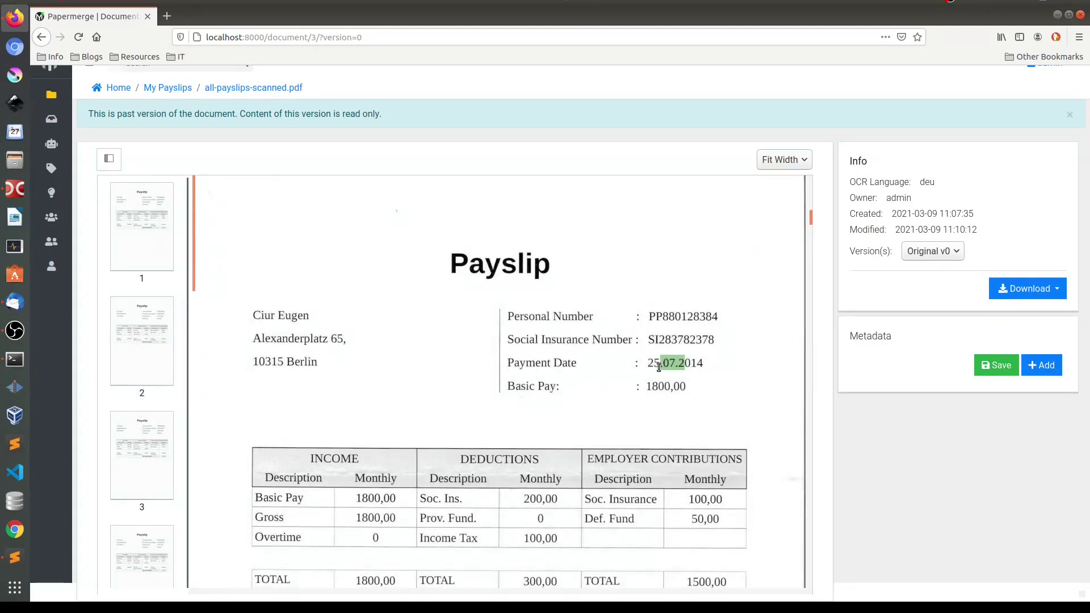
{"action": "left_click", "coordinate": [935, 254]}
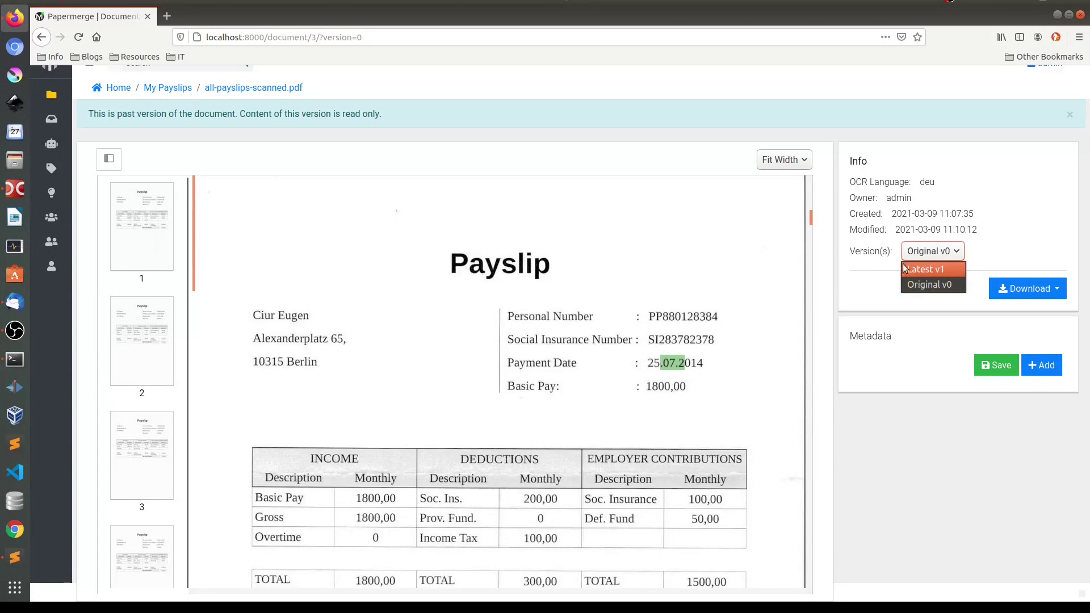
{"action": "left_click", "coordinate": [915, 271]}
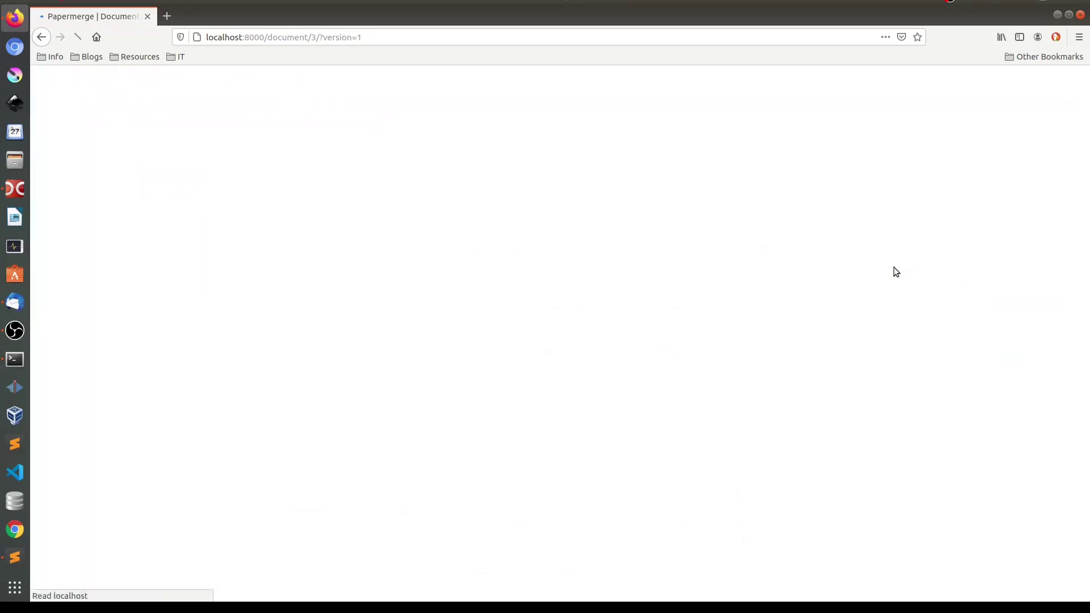
{"action": "left_click", "coordinate": [151, 196]}
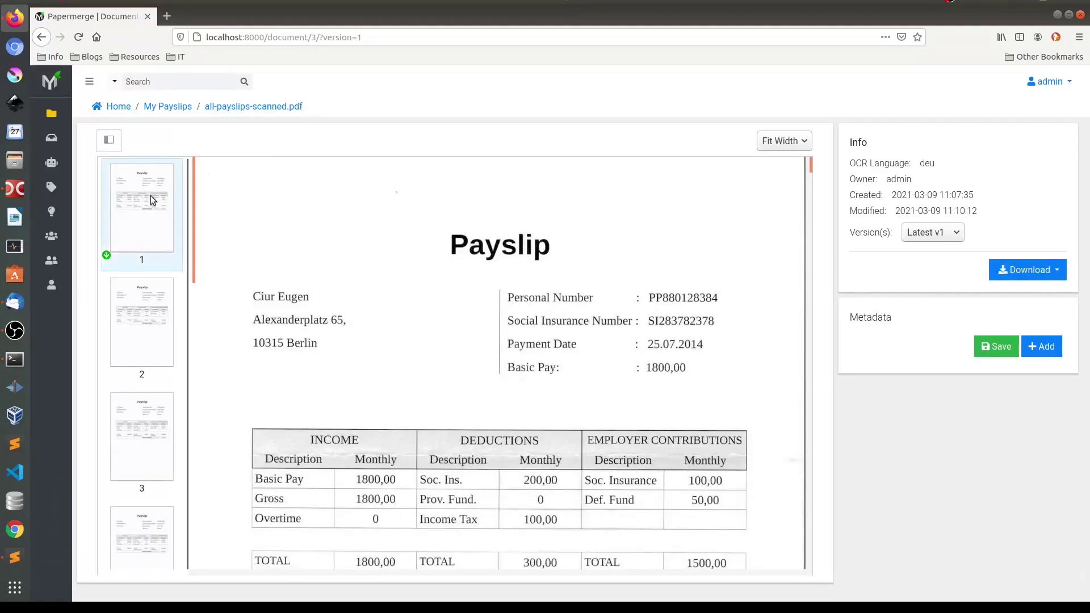
Cut the next first page into My Payslips as another pasted.pdf and return to the folder
{"action": "right_click", "coordinate": [151, 196]}
{"action": "left_click", "coordinate": [183, 275]}
{"action": "left_click", "coordinate": [171, 107]}
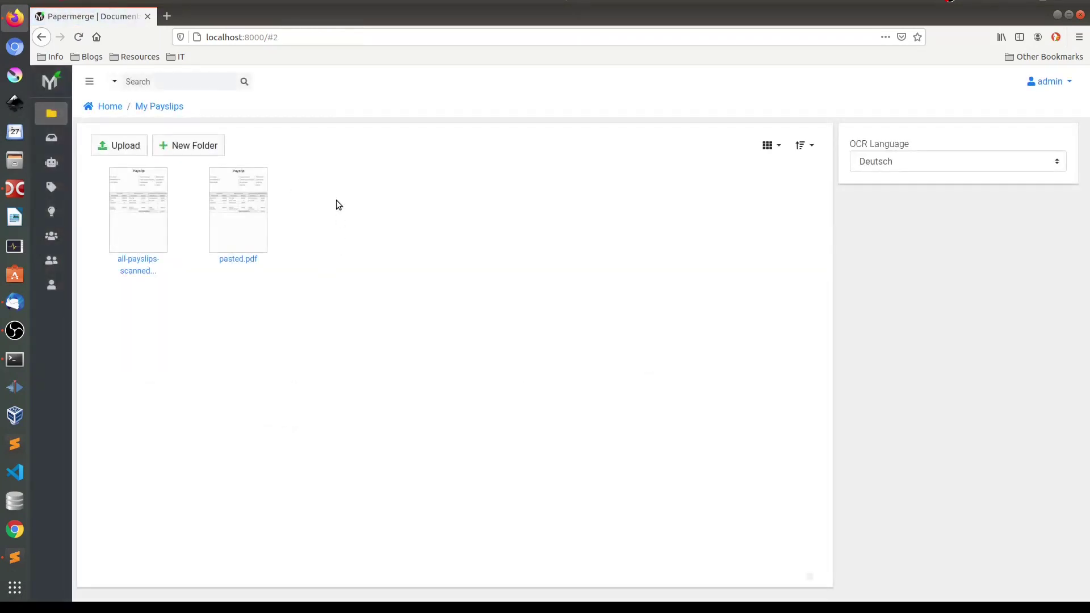
{"action": "right_click", "coordinate": [337, 202]}
{"action": "mouse_move", "coordinate": [384, 270]}
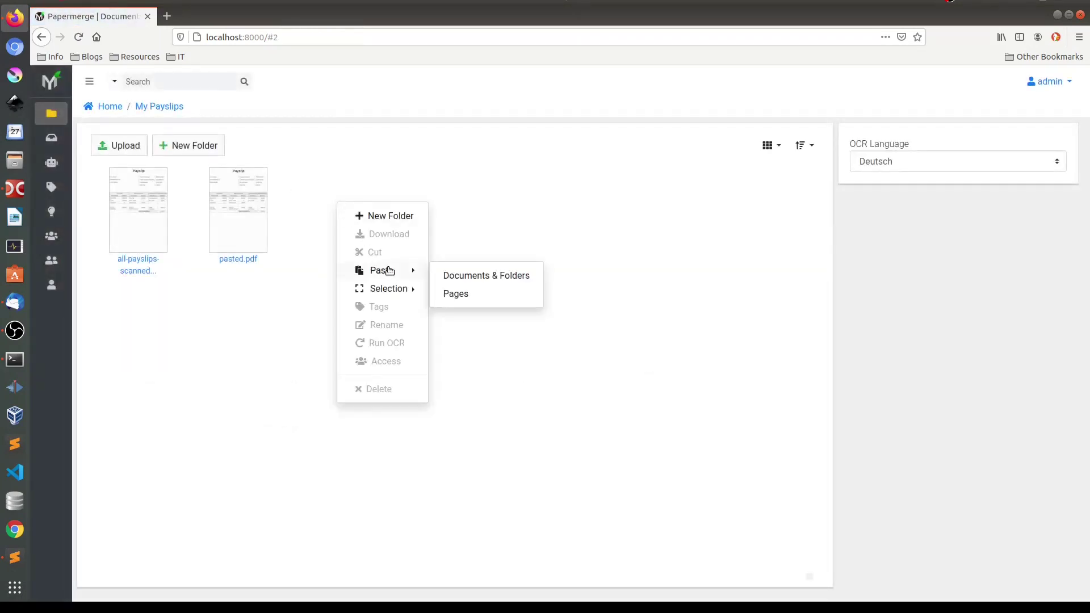
{"action": "left_click", "coordinate": [461, 294]}
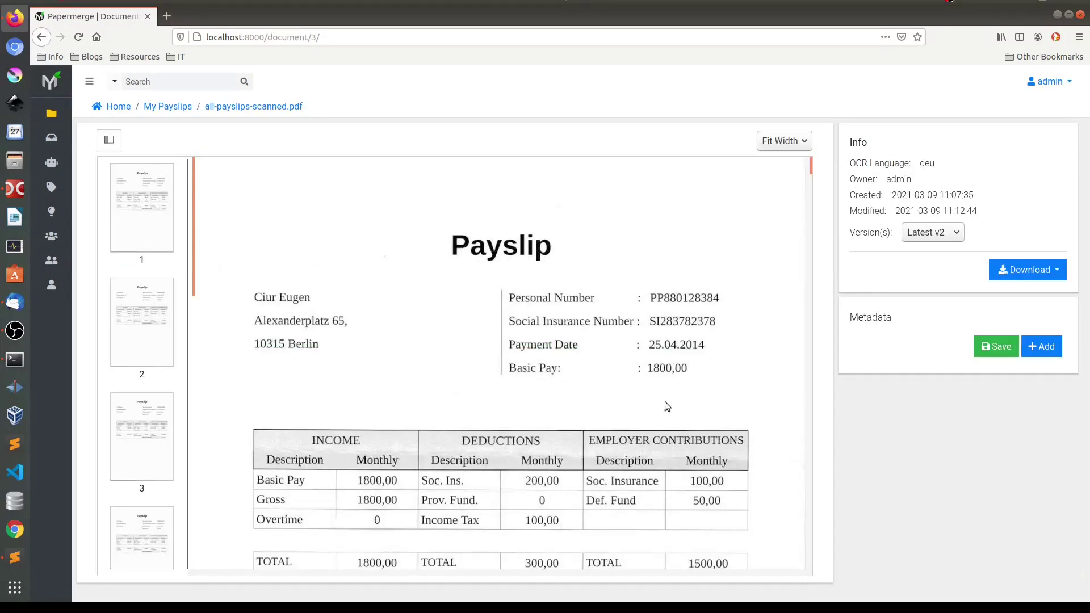
{"action": "left_click", "coordinate": [114, 278]}
{"action": "scroll", "coordinate": [134, 326], "scroll_direction": "down", "scroll_amount": 2}
{"action": "left_click", "coordinate": [135, 358]}
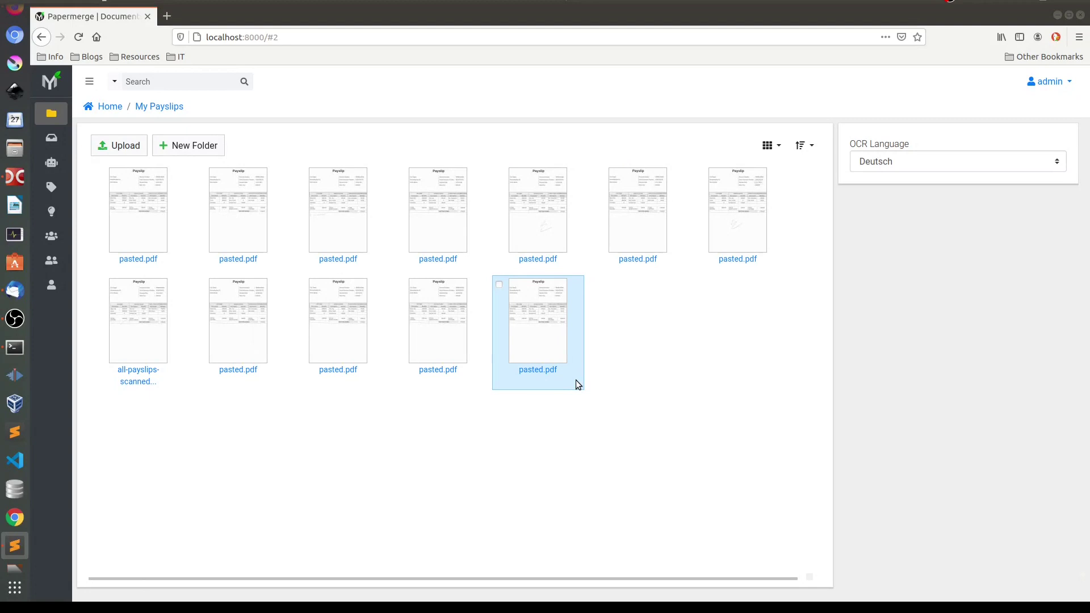
Check the remaining all-payslips-scanned document, then return to the My Payslips folder
{"action": "left_click", "coordinate": [124, 370]}
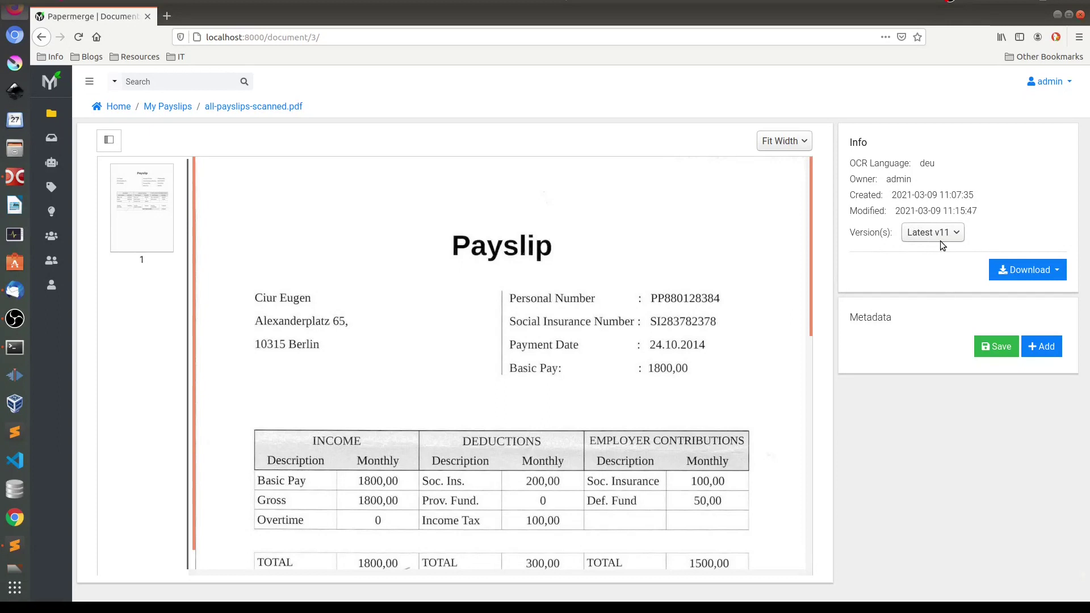
{"action": "key", "text": "alt+Left"}
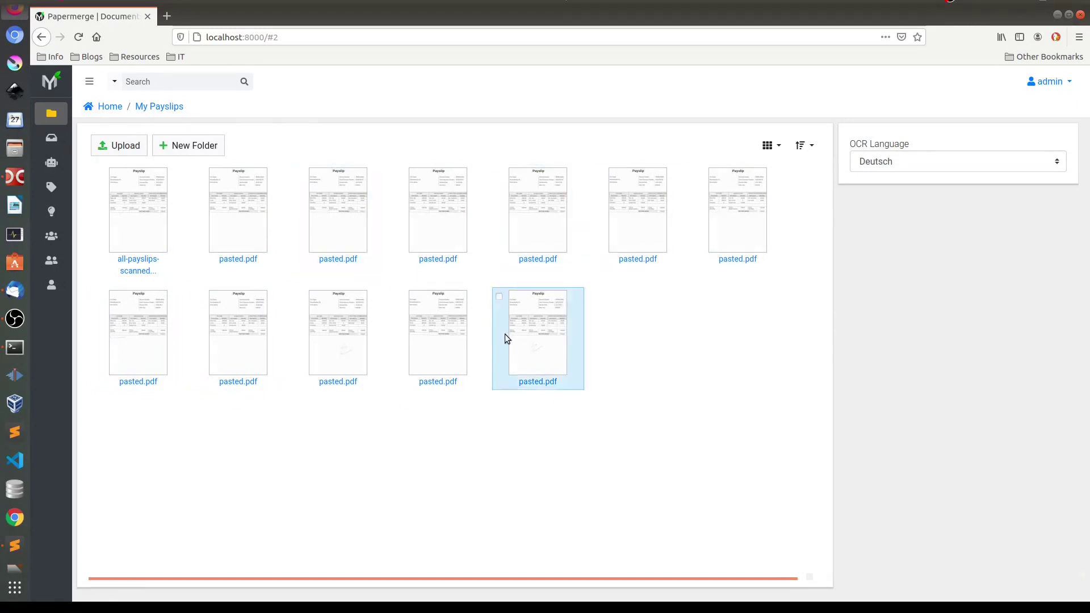
Add a Date-type 'Payment Date' metadata field to My Payslips and save it
{"action": "left_click", "coordinate": [119, 112]}
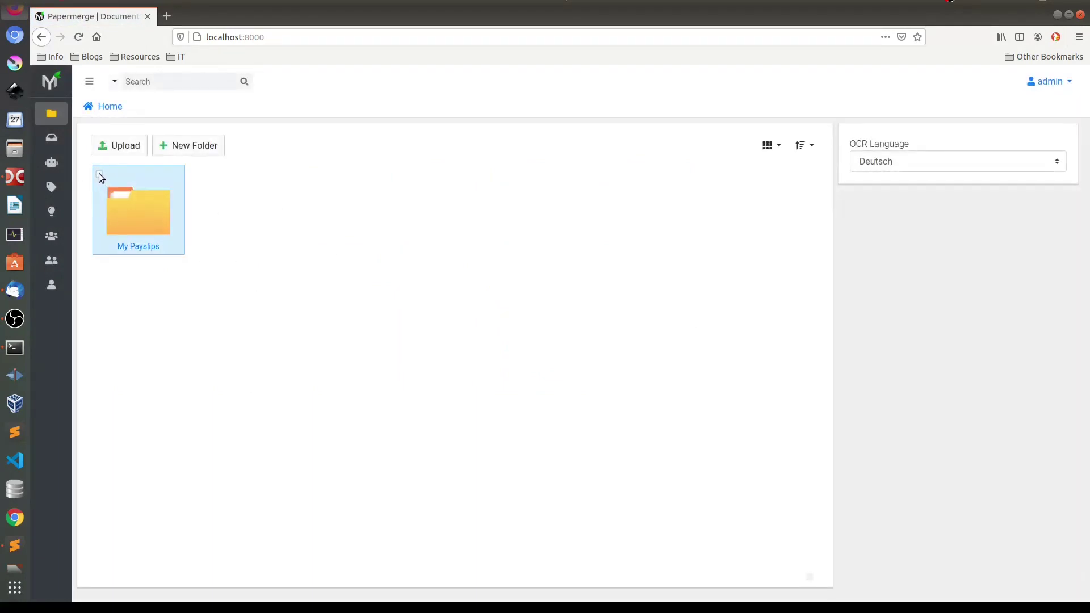
{"action": "left_click", "coordinate": [100, 173]}
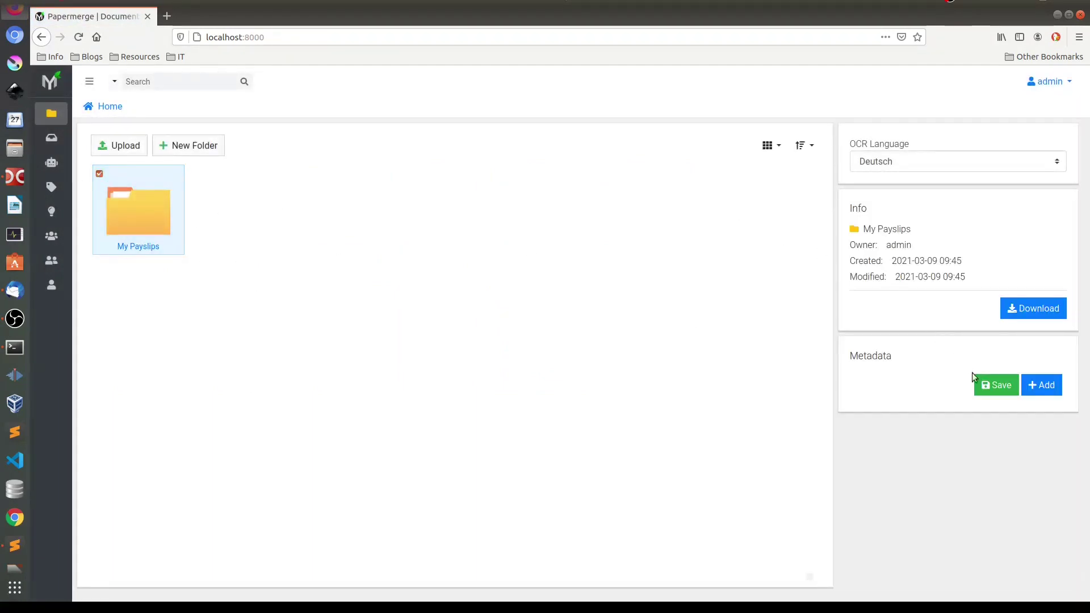
{"action": "left_click", "coordinate": [1042, 385]}
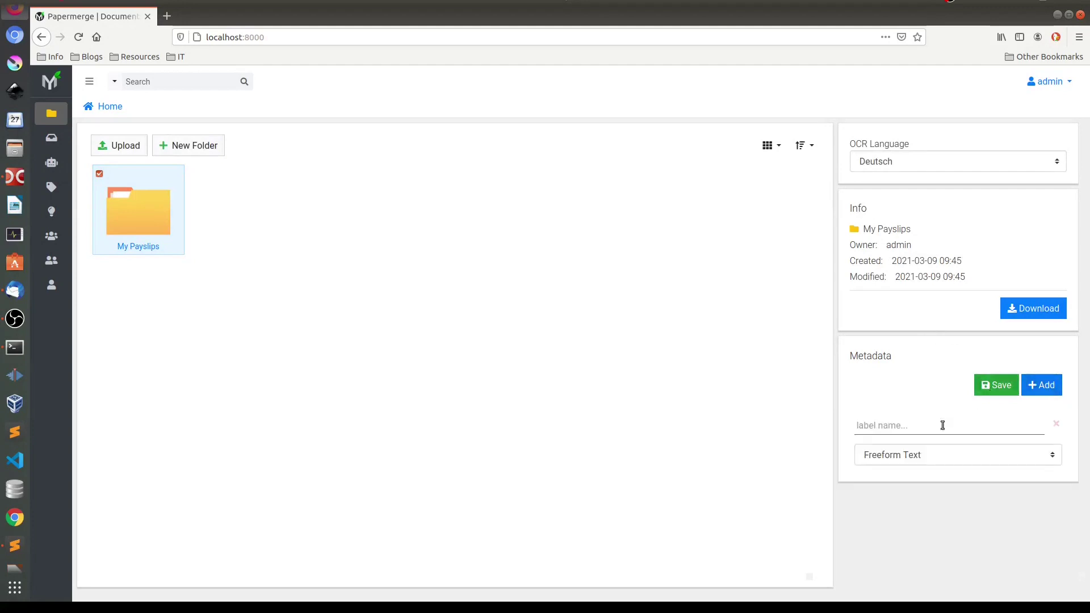
{"action": "left_click", "coordinate": [931, 427]}
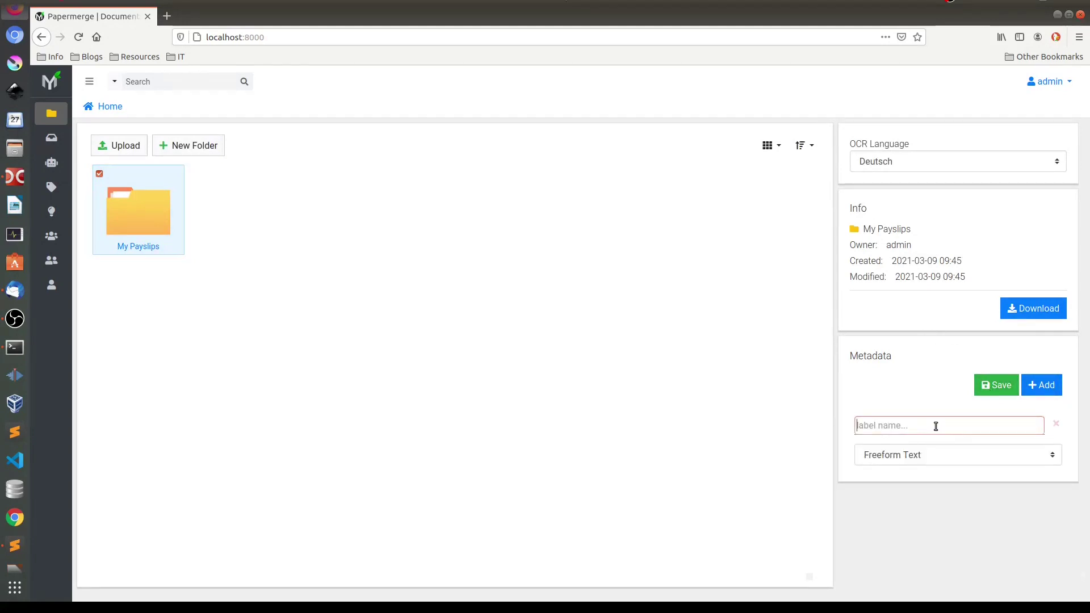
{"action": "type", "text": "Payment Date"}
{"action": "left_click", "coordinate": [931, 452]}
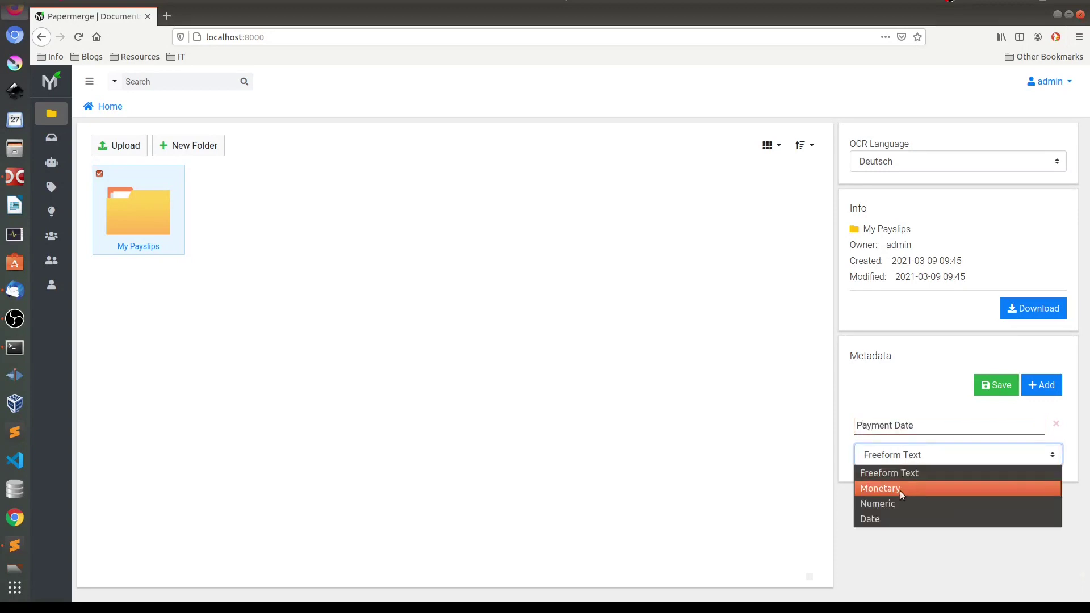
{"action": "left_click", "coordinate": [883, 519]}
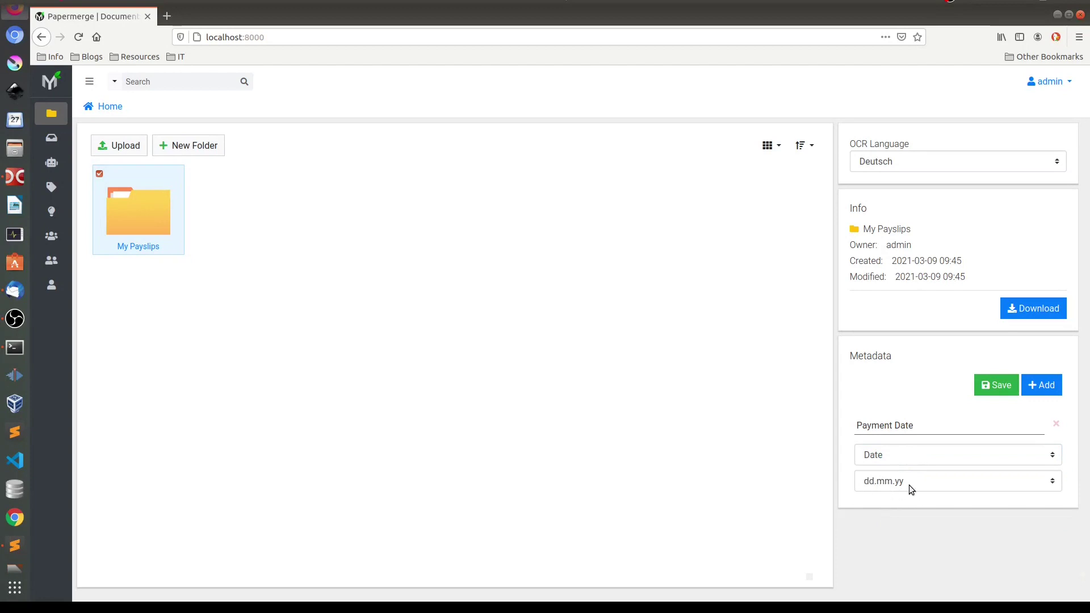
{"action": "left_click", "coordinate": [999, 386]}
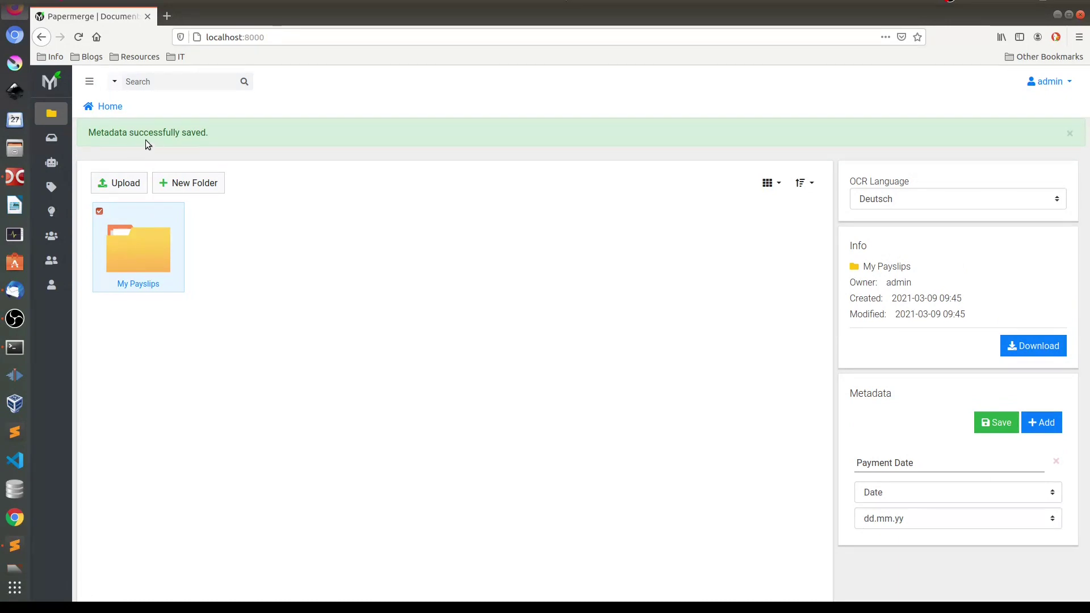
Show My Payslips as a list and open the first pasted.pdf, dated 24.08.2014
{"action": "left_click", "coordinate": [1067, 139]}
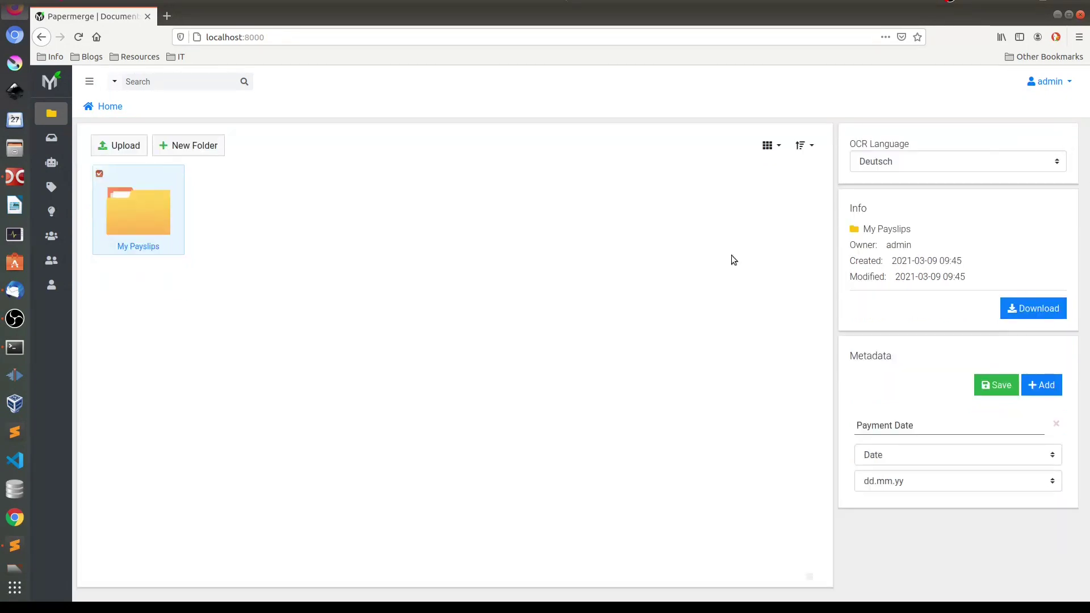
{"action": "double_click", "coordinate": [129, 246]}
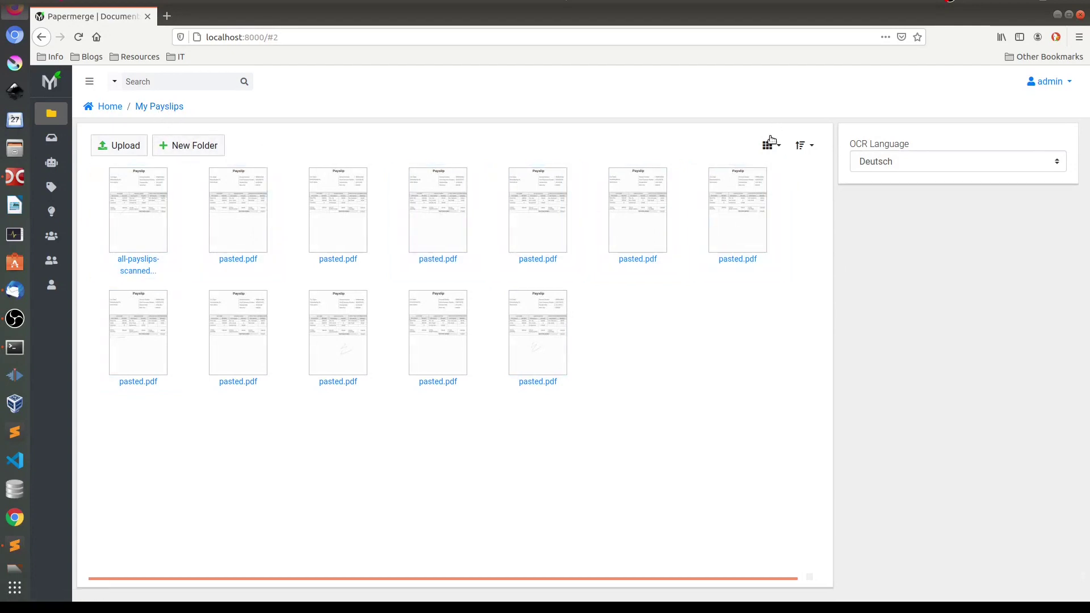
{"action": "left_click", "coordinate": [781, 149]}
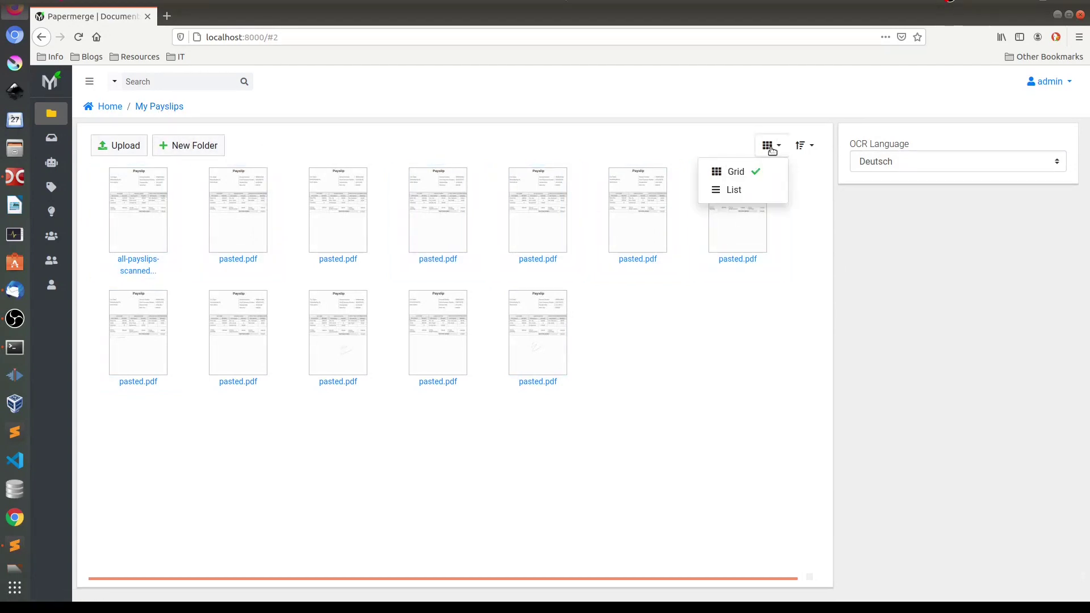
{"action": "left_click", "coordinate": [738, 189]}
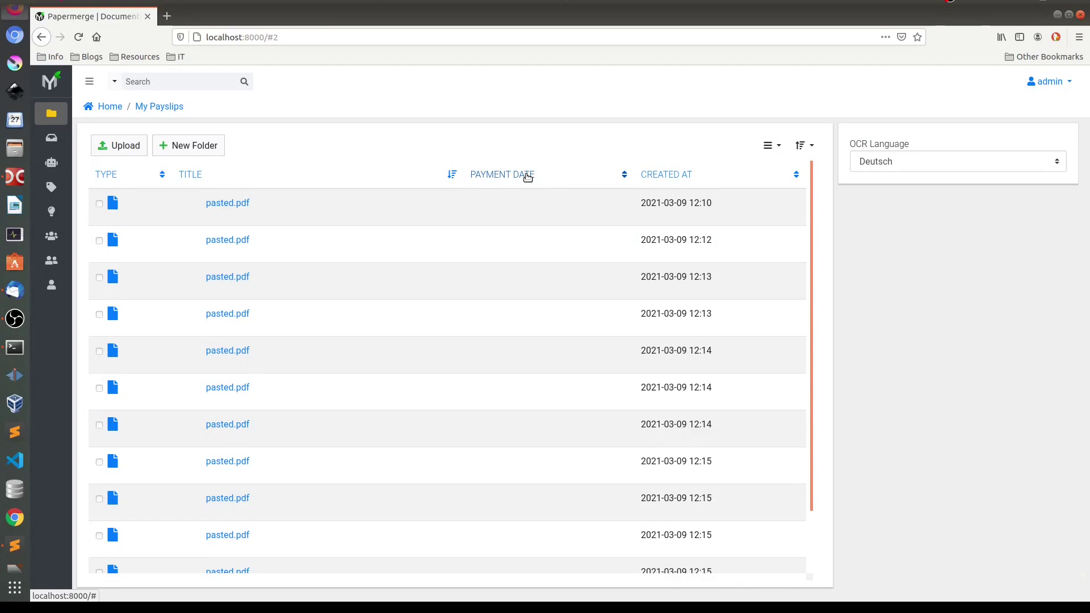
{"action": "double_click", "coordinate": [601, 204]}
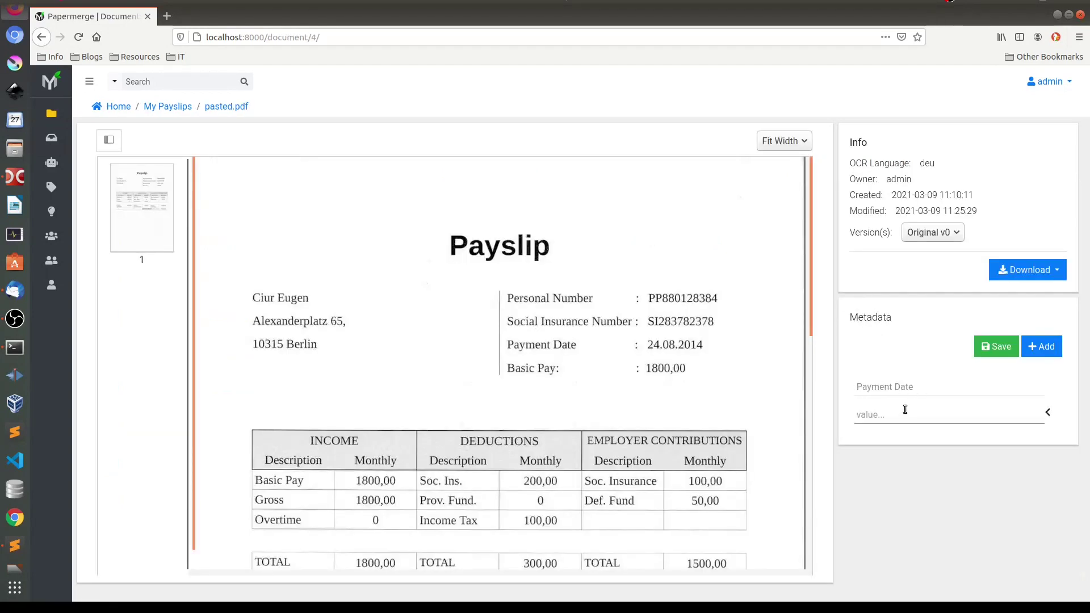
{"action": "left_click", "coordinate": [890, 416]}
Expand the Payment Date settings and try selecting the payslip's printed payment date
{"action": "left_click", "coordinate": [654, 336]}
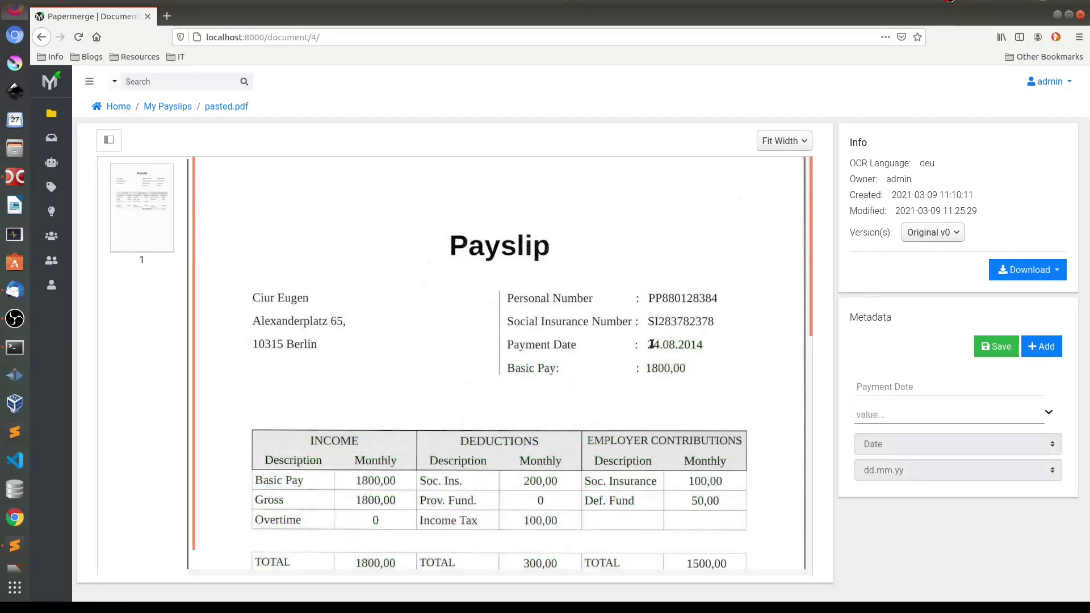
{"action": "left_click_drag", "start_coordinate": [647, 345], "coordinate": [701, 345]}
{"action": "left_click_drag", "start_coordinate": [678, 346], "coordinate": [705, 347]}
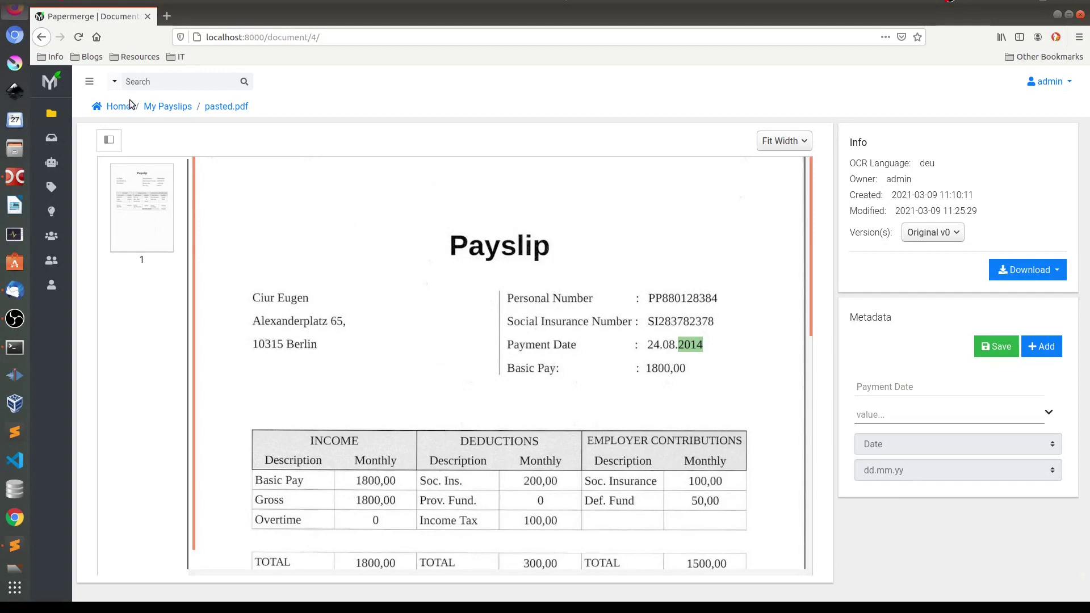
Switch the My Payslips Payment Date format to dd.mm.yyyy, save, and reopen the folder
{"action": "left_click", "coordinate": [166, 108]}
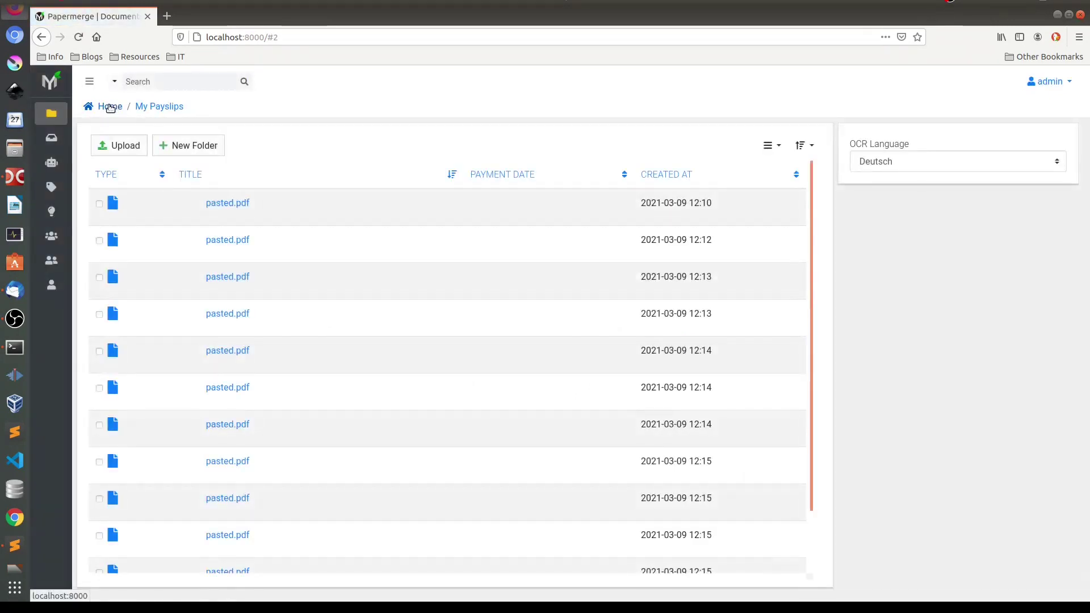
{"action": "left_click", "coordinate": [111, 107]}
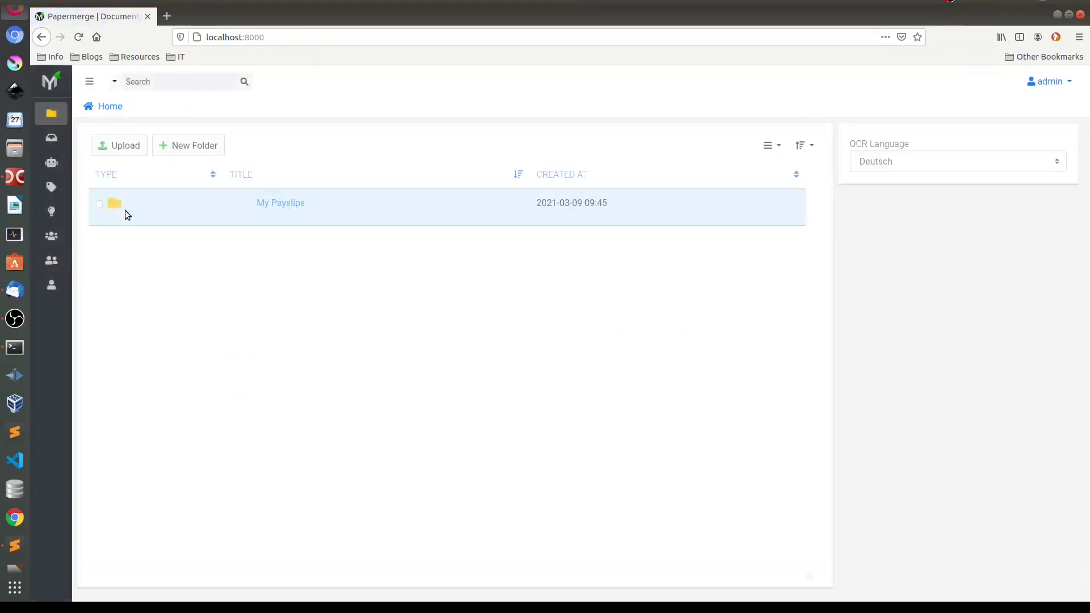
{"action": "left_click", "coordinate": [98, 203]}
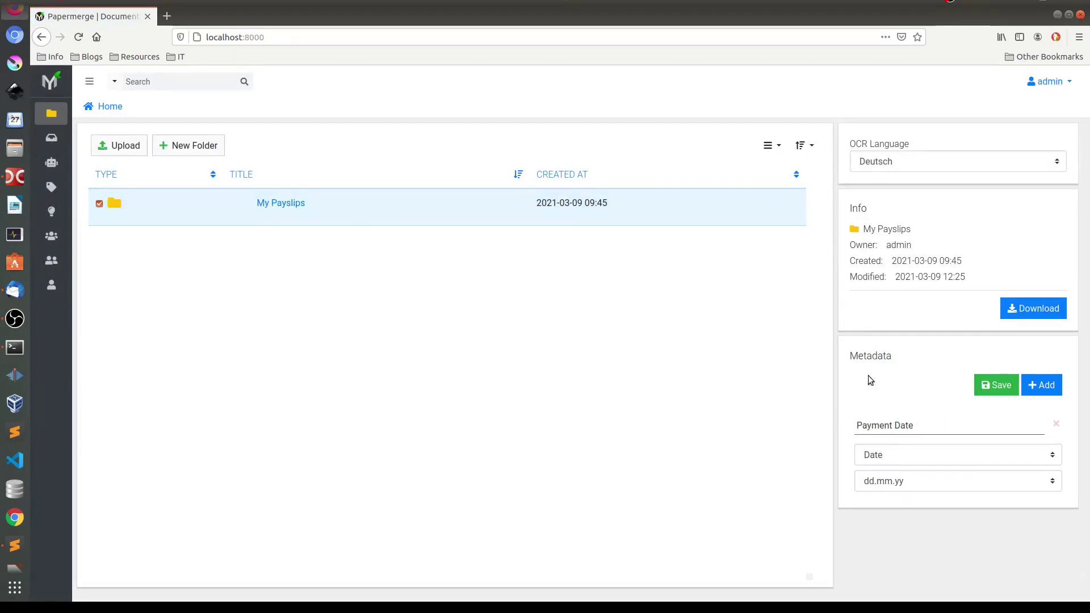
{"action": "left_click", "coordinate": [966, 483]}
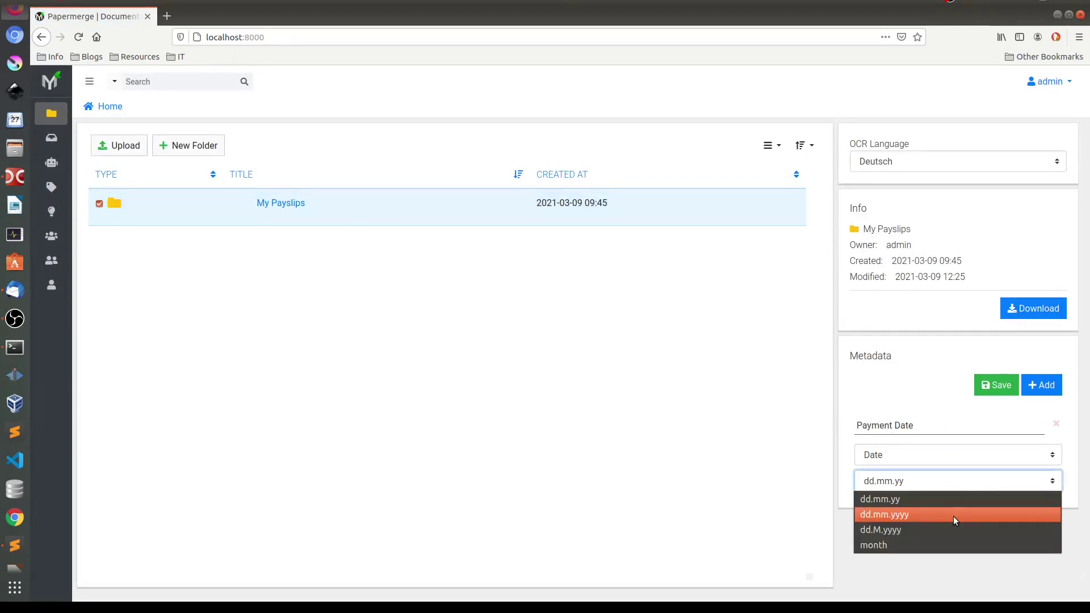
{"action": "left_click", "coordinate": [894, 515]}
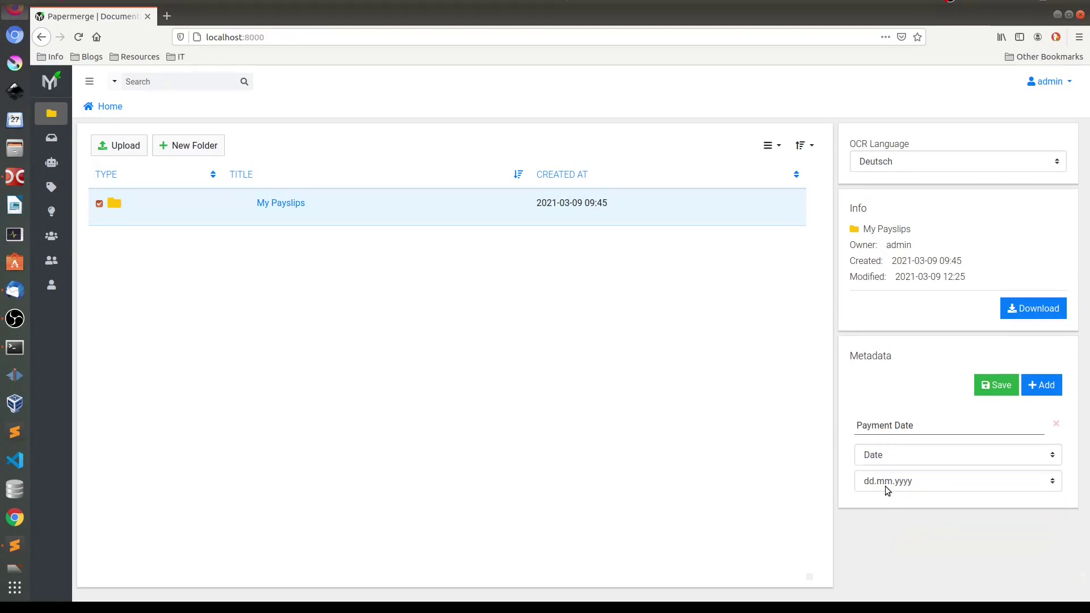
{"action": "left_click", "coordinate": [989, 388]}
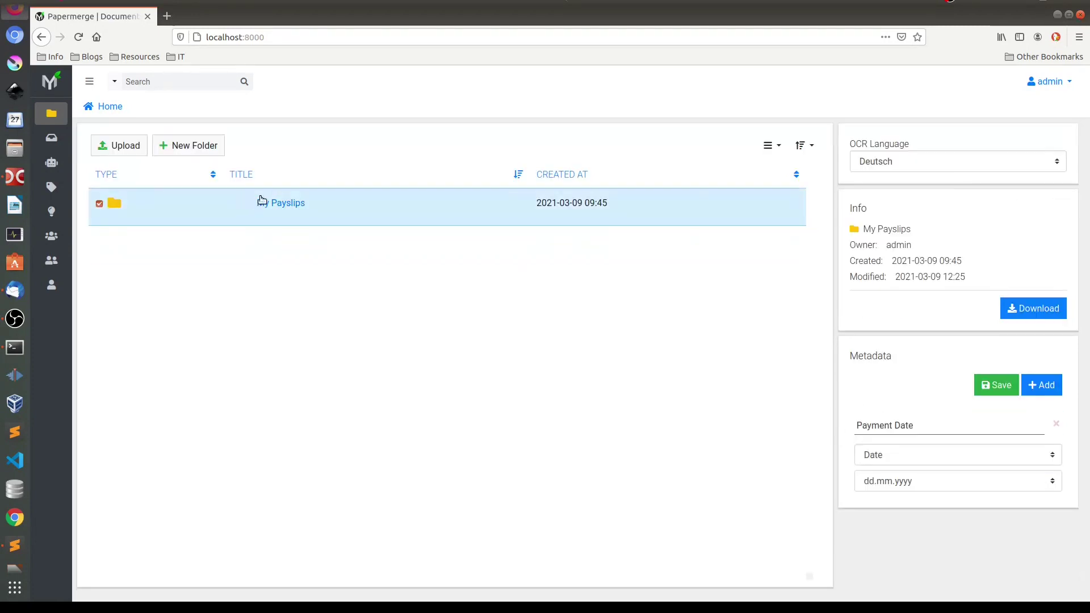
{"action": "double_click", "coordinate": [280, 206]}
Copy 24.08.2014 from the first pasted.pdf into its Payment Date field, save, and return to My Payslips
{"action": "double_click", "coordinate": [238, 205]}
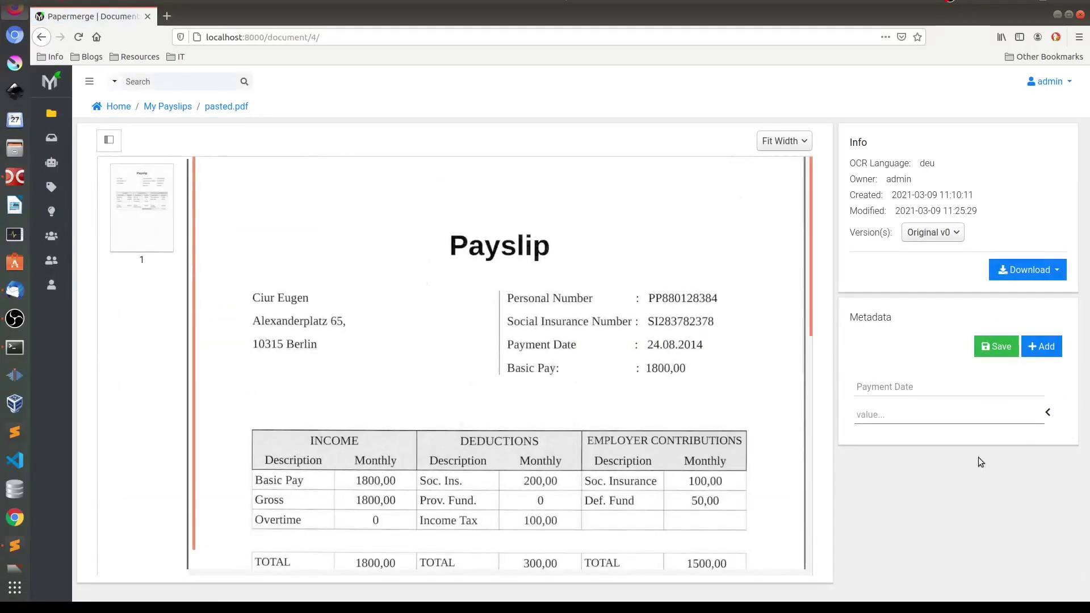
{"action": "left_click", "coordinate": [1048, 413]}
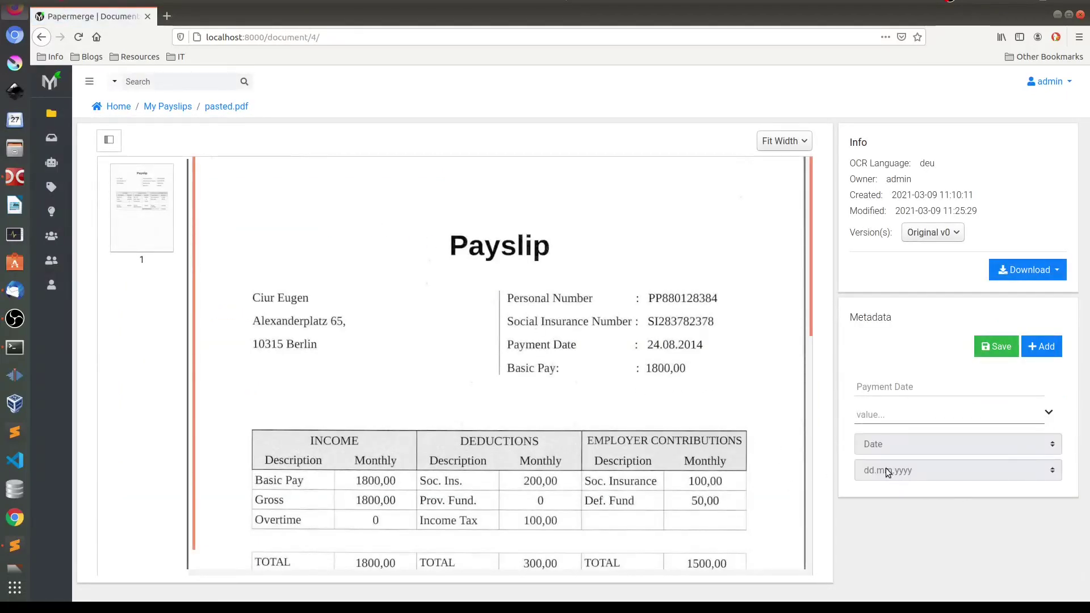
{"action": "right_click", "coordinate": [698, 347]}
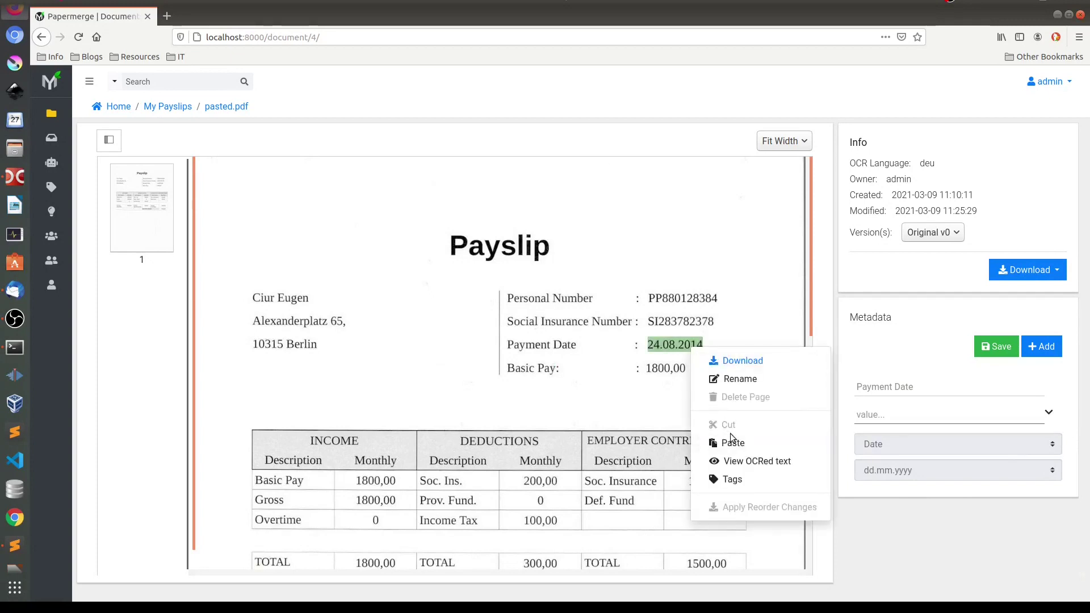
{"action": "left_click", "coordinate": [651, 345]}
{"action": "left_click_drag", "start_coordinate": [649, 346], "coordinate": [702, 345]}
{"action": "key", "text": "ctrl+c"}
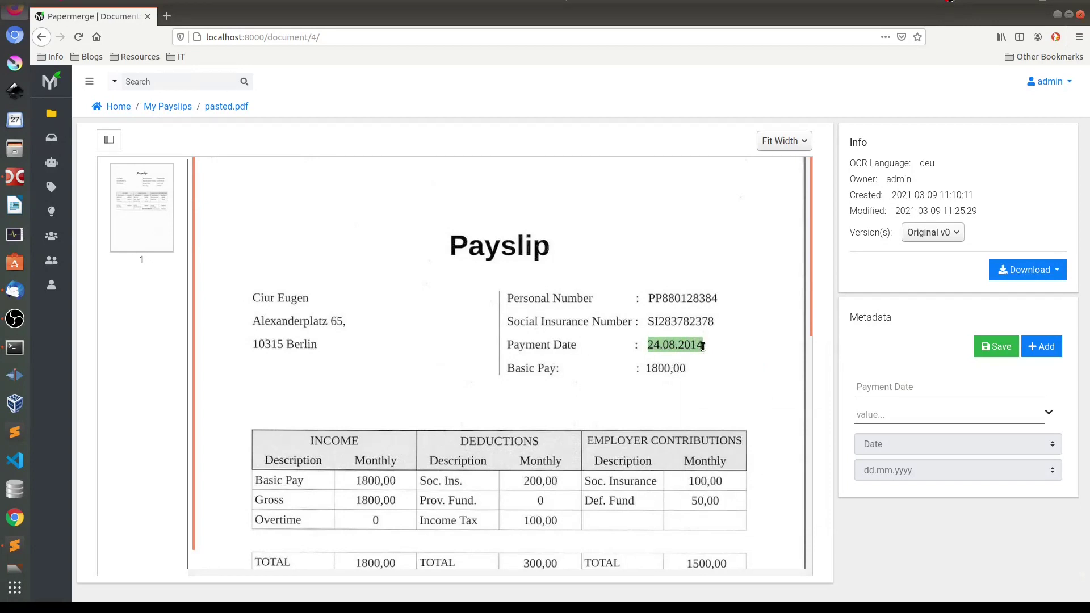
{"action": "left_click", "coordinate": [888, 414]}
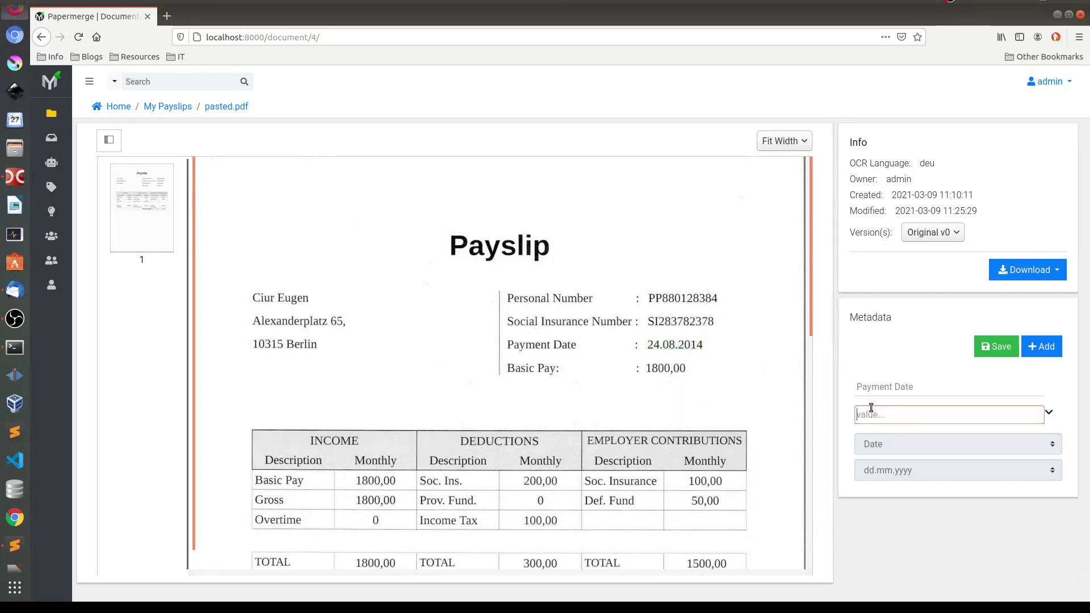
{"action": "key", "text": "ctrl+v"}
{"action": "left_click", "coordinate": [1008, 349]}
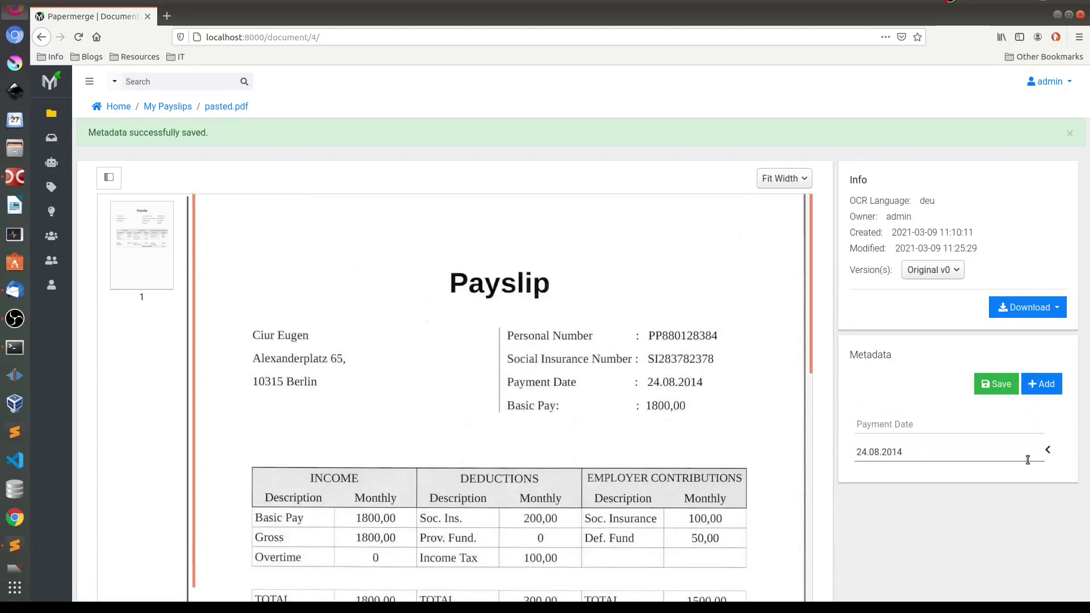
{"action": "left_click", "coordinate": [173, 107]}
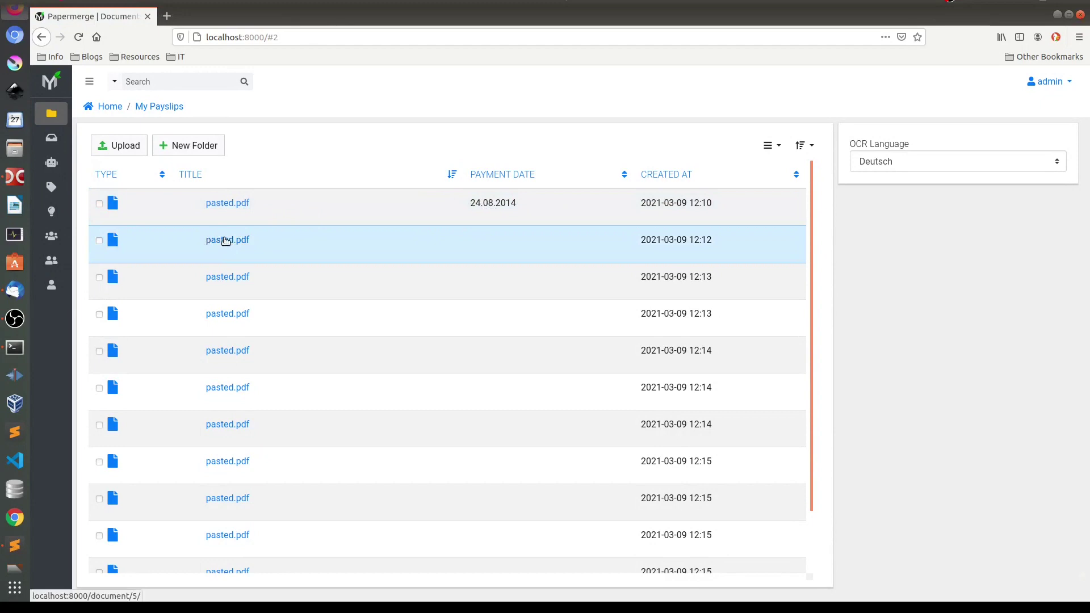
Paste the page's 25.07.2014 date into this payslip's Payment Date field and save it
{"action": "left_click", "coordinate": [225, 240]}
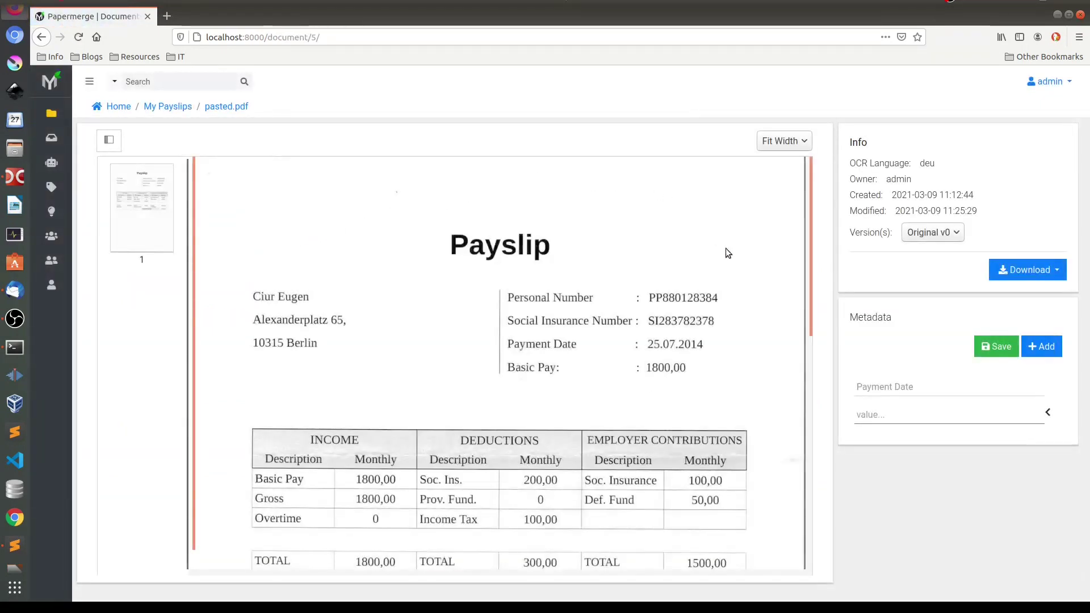
{"action": "left_click", "coordinate": [1046, 415]}
{"action": "left_click", "coordinate": [1047, 413]}
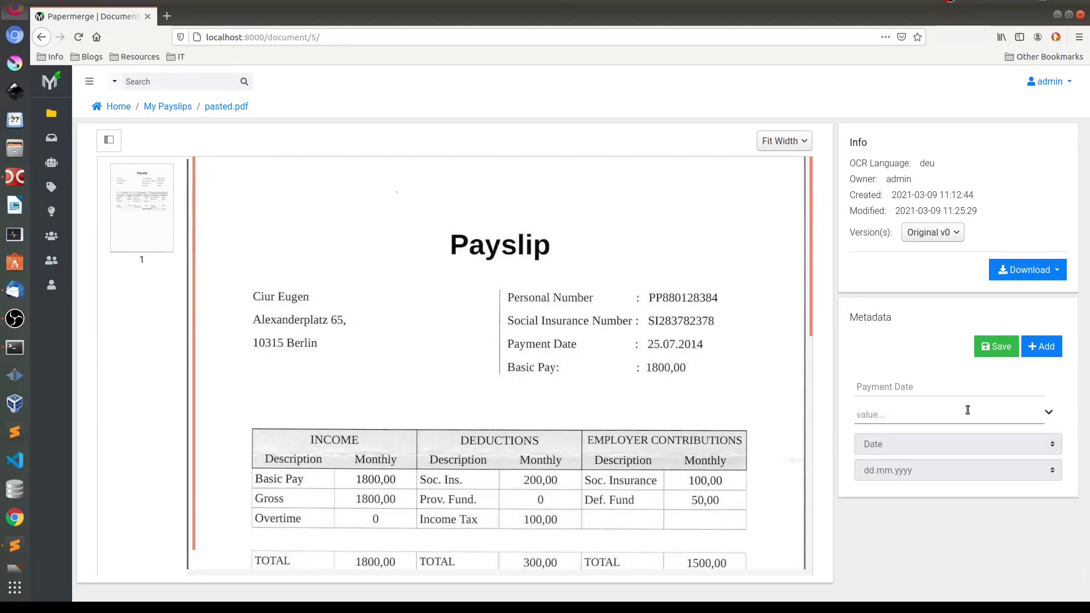
{"action": "mouse_move", "coordinate": [706, 345]}
{"action": "left_mouse_down"}
{"action": "mouse_move", "coordinate": [653, 344]}
{"action": "mouse_move", "coordinate": [704, 345]}
{"action": "left_mouse_up"}
{"action": "key", "text": "ctrl+c"}
{"action": "left_click", "coordinate": [877, 412]}
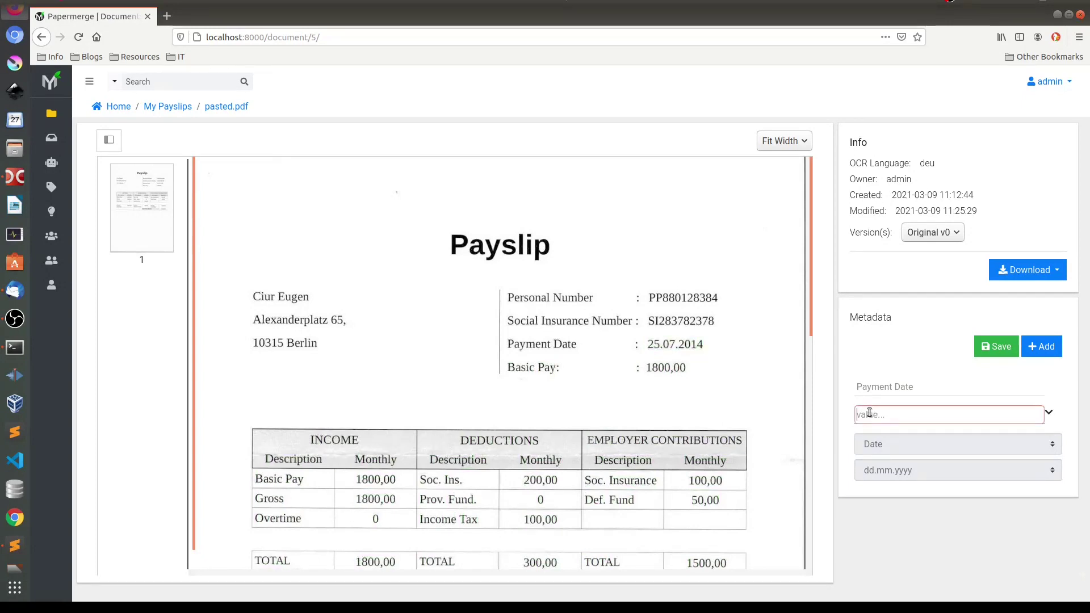
{"action": "key", "text": "ctrl+v"}
{"action": "left_click", "coordinate": [997, 347]}
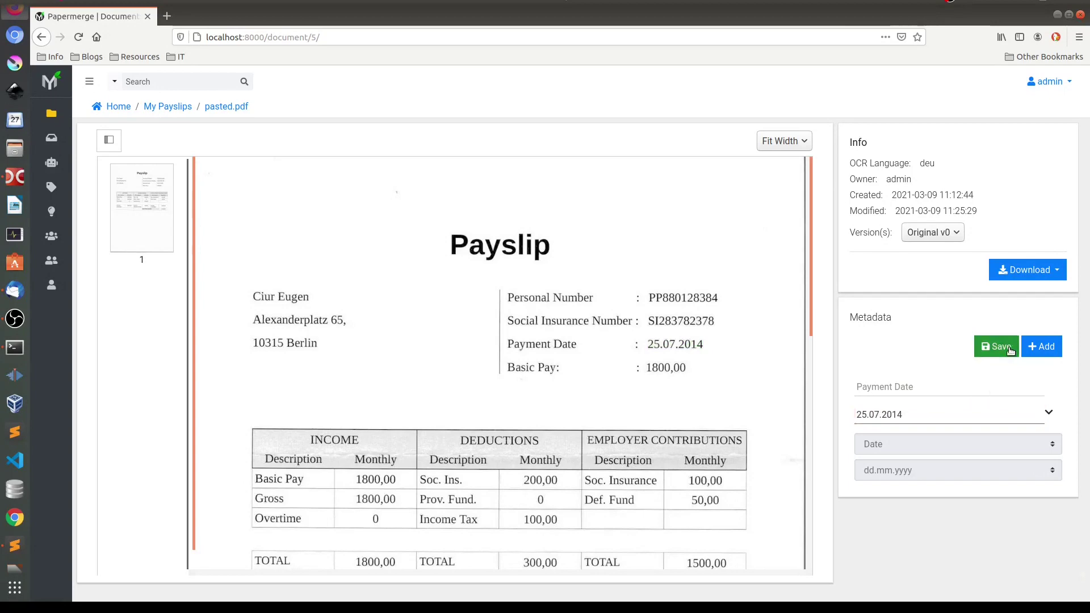
{"action": "key", "text": "alt+Left"}
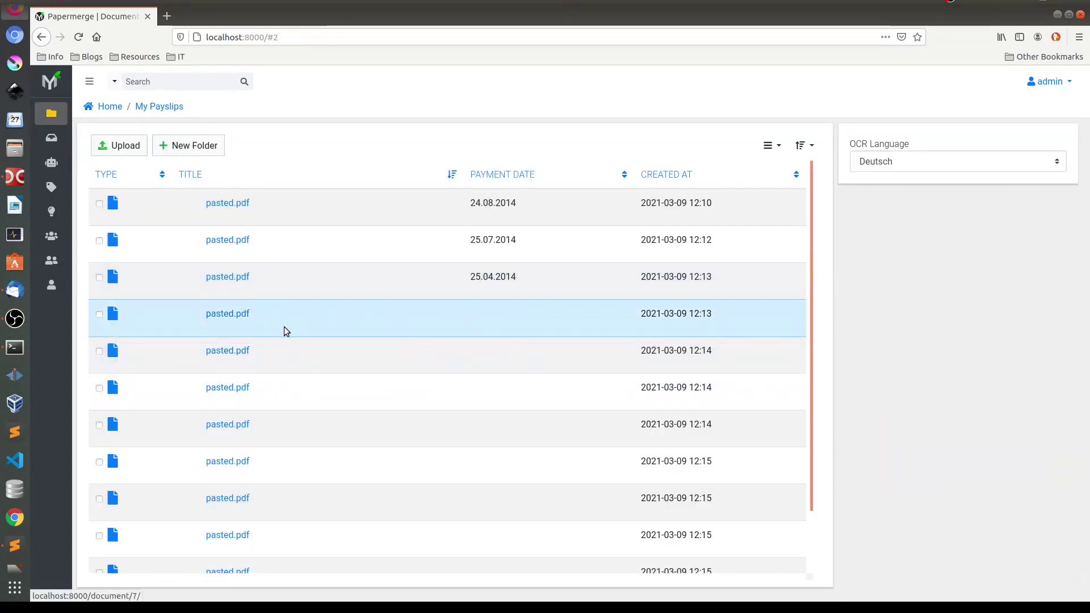
Sort by Payment Date, check the 23.05.2014 payslip, then reverse the sort to newest-first
{"action": "left_click", "coordinate": [502, 174]}
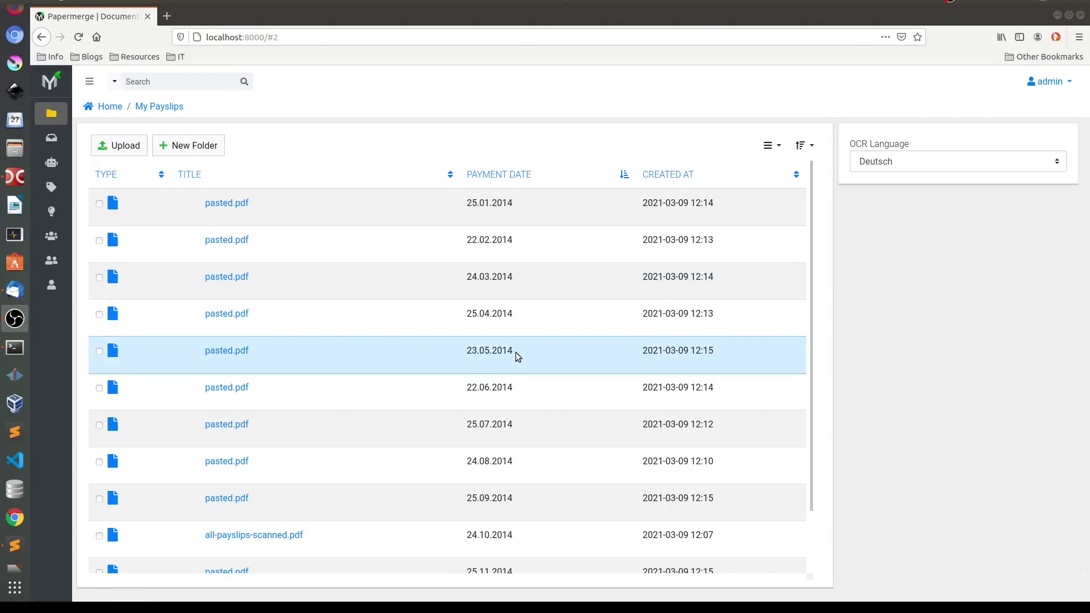
{"action": "left_click", "coordinate": [243, 352]}
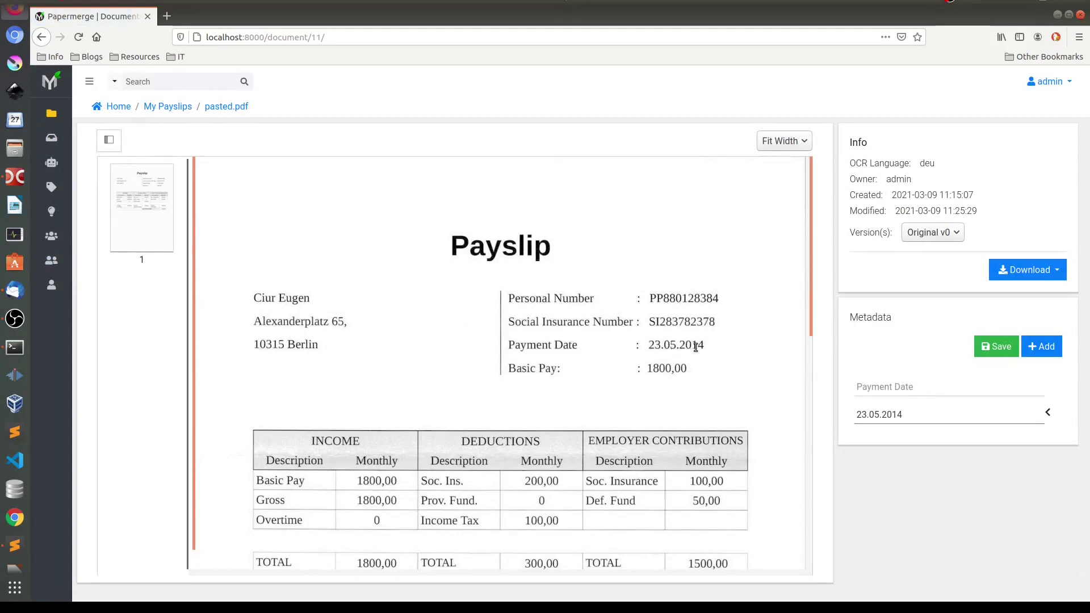
{"action": "key", "text": "alt+Left"}
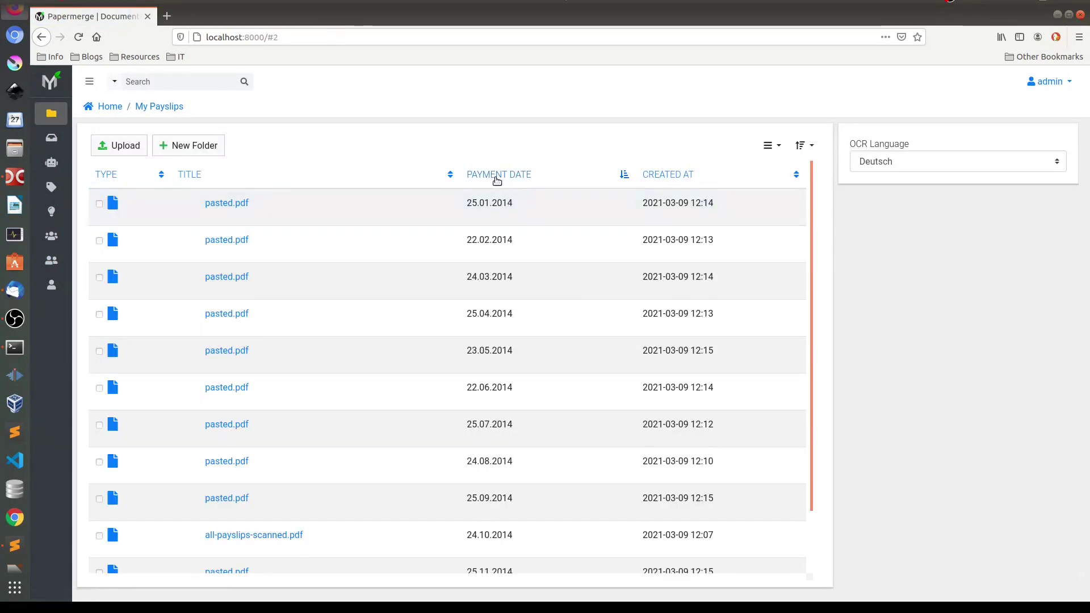
{"action": "left_click", "coordinate": [496, 177]}
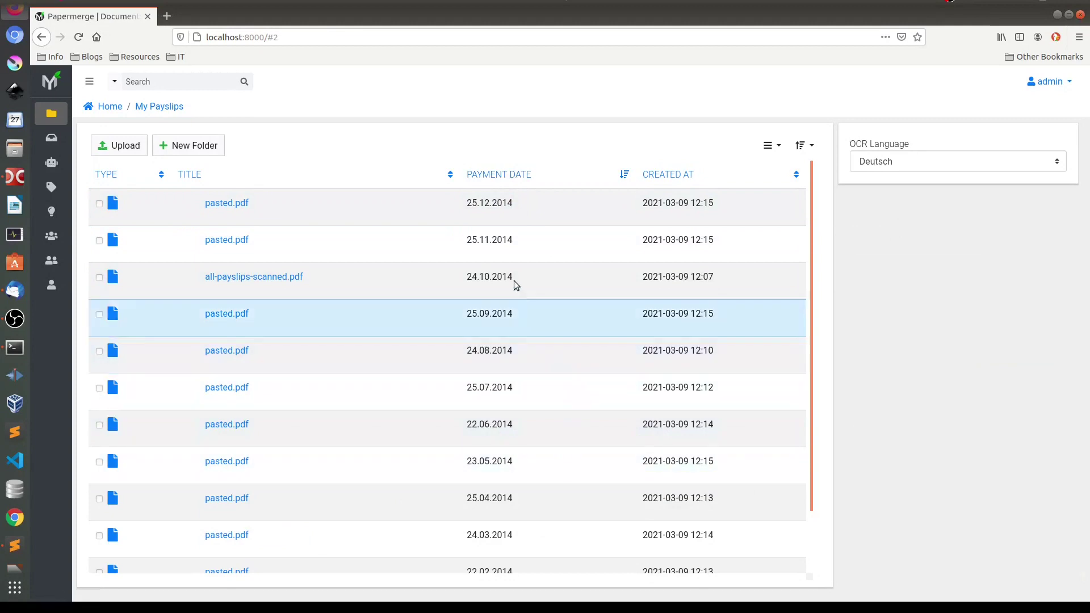
{"action": "scroll", "coordinate": [511, 467], "scroll_direction": "down", "scroll_amount": 2}
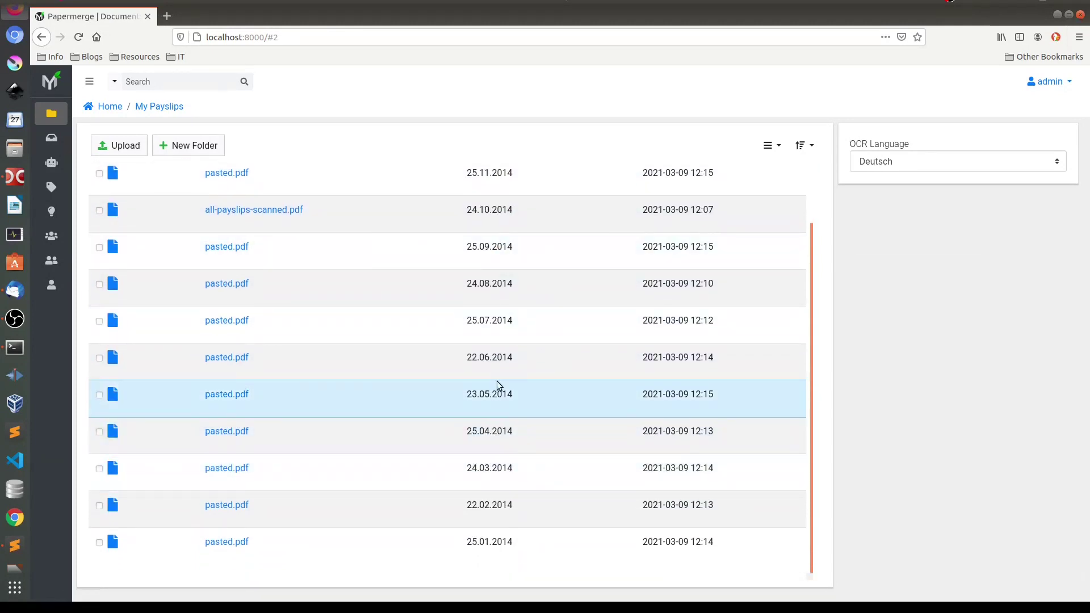
{"action": "scroll", "coordinate": [497, 385], "scroll_direction": "up", "scroll_amount": 2}
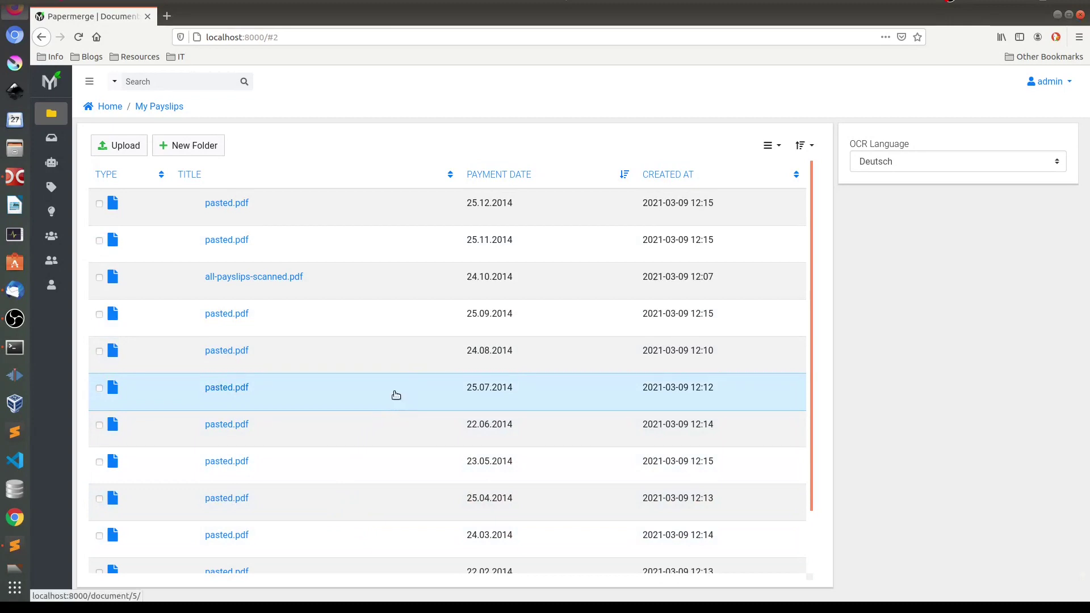
Open the 25.12.2014 payslip and view the OCR text of page 1
{"action": "left_click", "coordinate": [222, 205]}
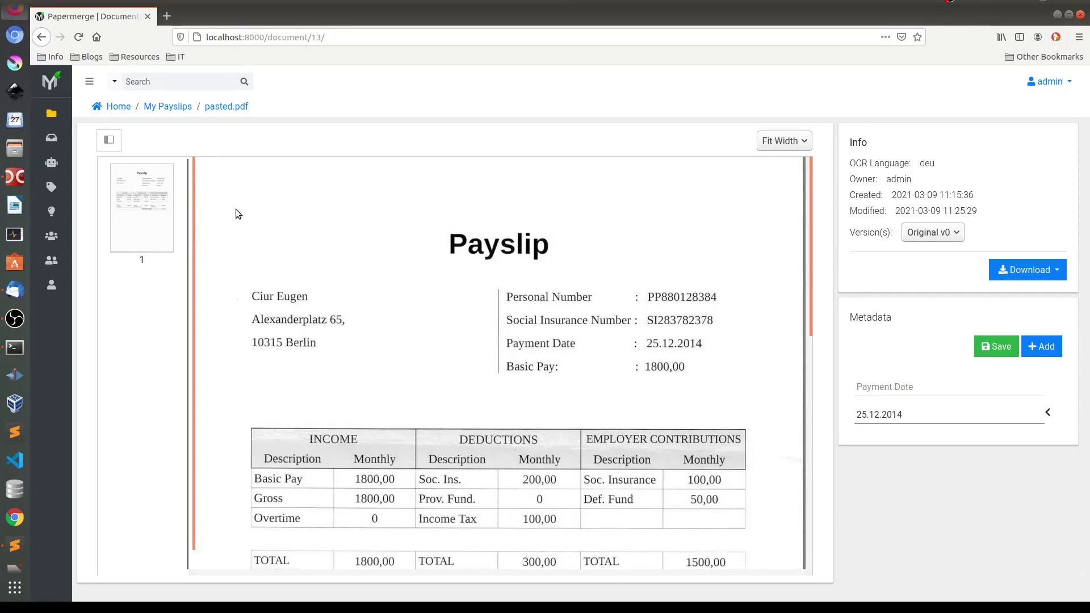
{"action": "left_click", "coordinate": [152, 197]}
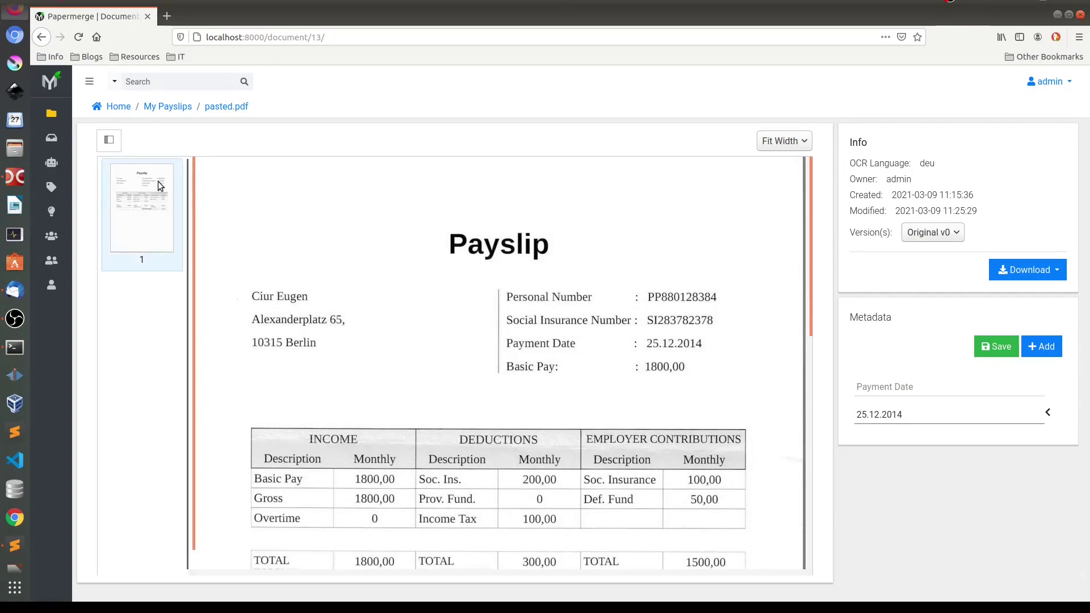
{"action": "right_click", "coordinate": [132, 179]}
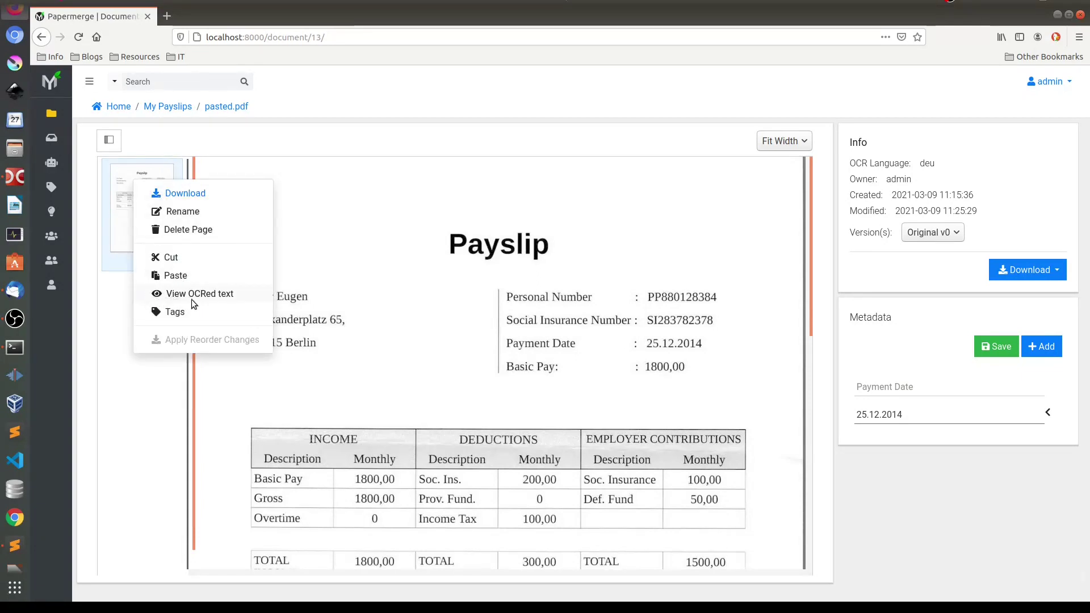
{"action": "left_click", "coordinate": [209, 294]}
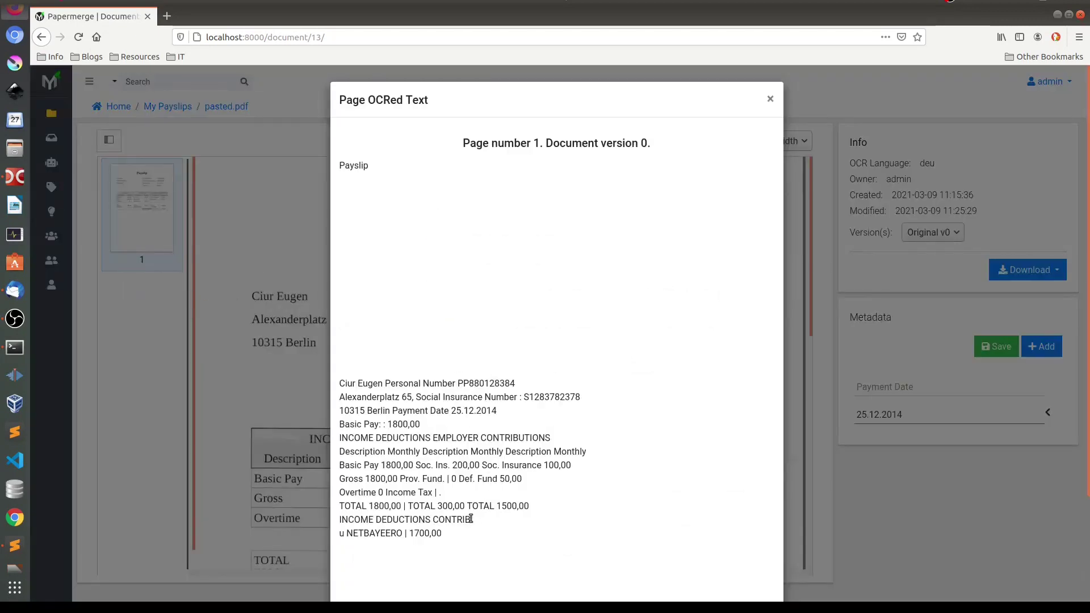
Look over the recognised text, close the OCR view, and inspect the document's created date
{"action": "left_click_drag", "start_coordinate": [449, 532], "coordinate": [344, 385]}
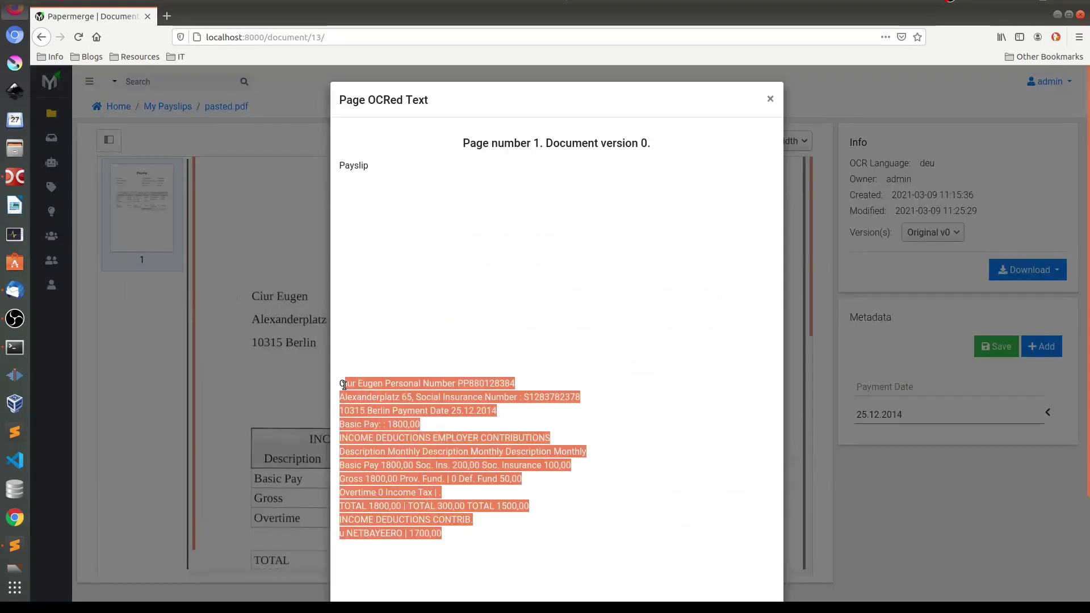
{"action": "left_click", "coordinate": [436, 377]}
{"action": "key", "text": "Escape"}
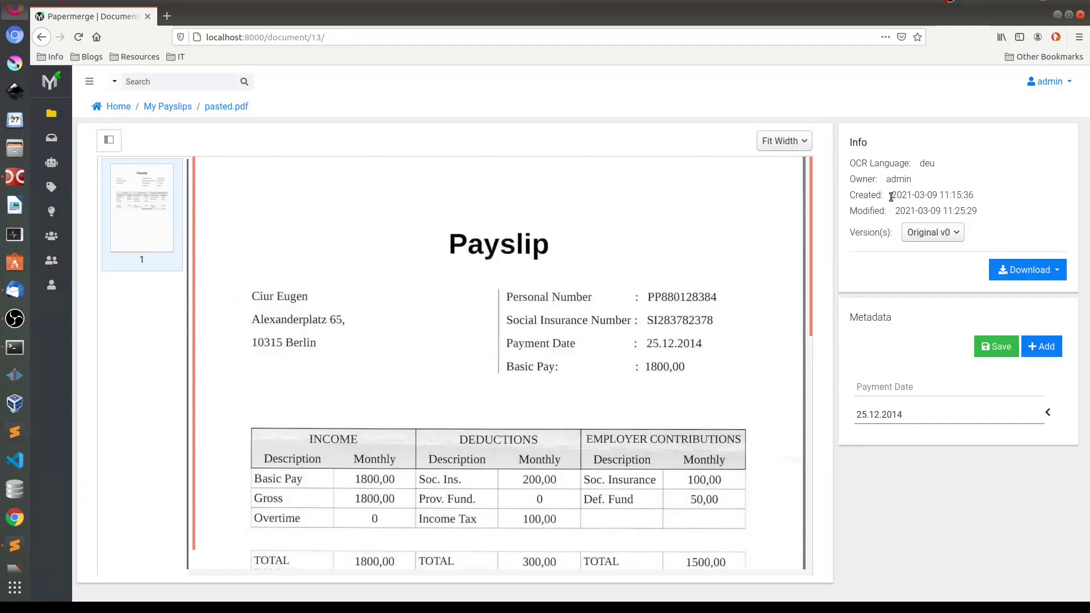
{"action": "left_click_drag", "start_coordinate": [891, 196], "coordinate": [975, 200]}
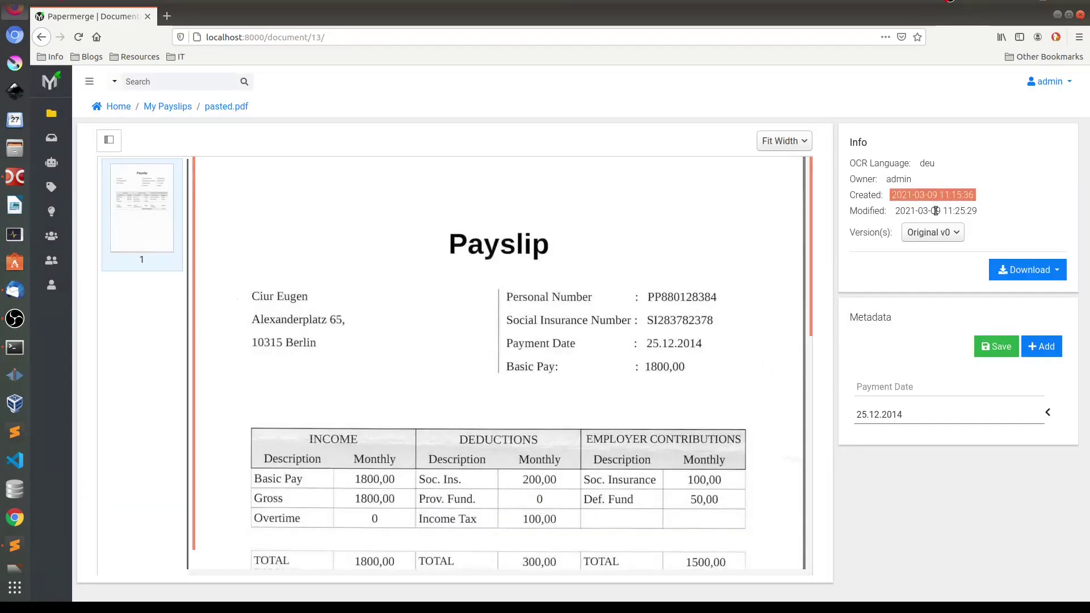
{"action": "left_click", "coordinate": [908, 208]}
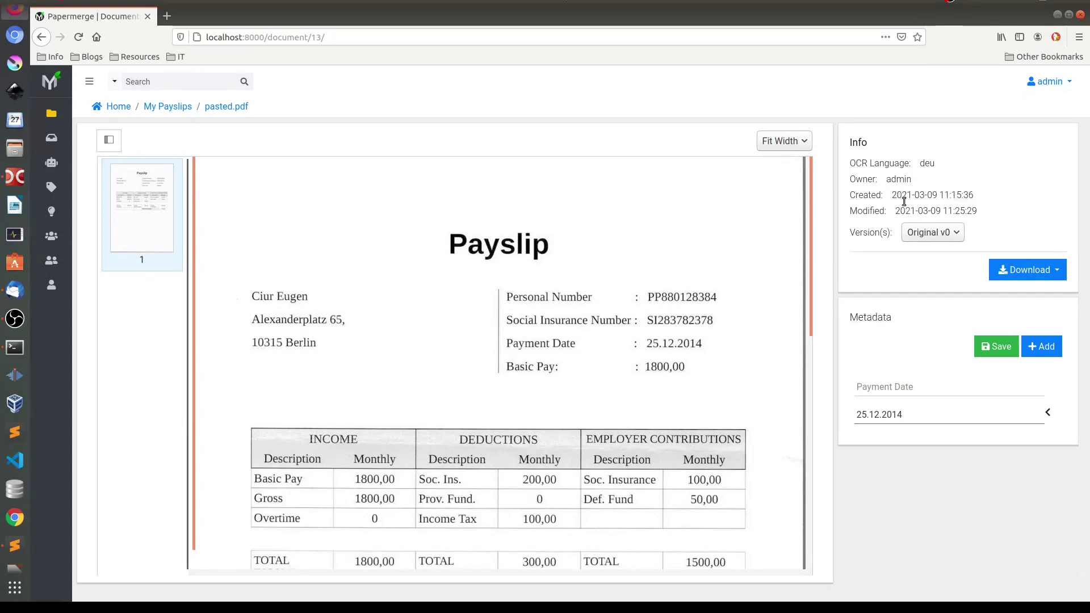
Set the Localization date format to day.month.year (25.11.2020) and reopen the 25.12.2014 payslip
{"action": "left_click", "coordinate": [1057, 83]}
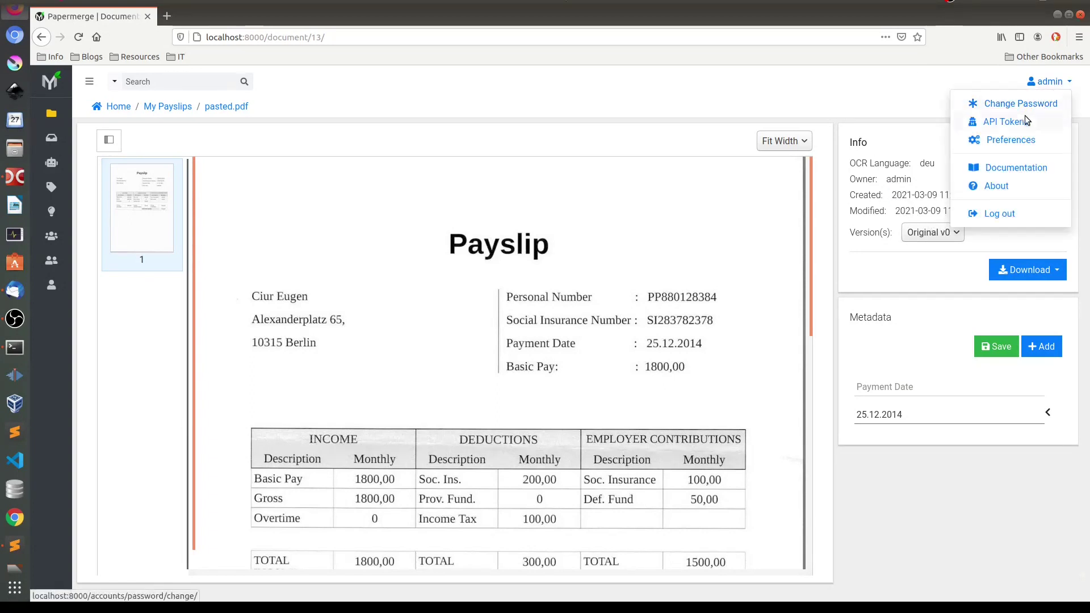
{"action": "left_click", "coordinate": [996, 142]}
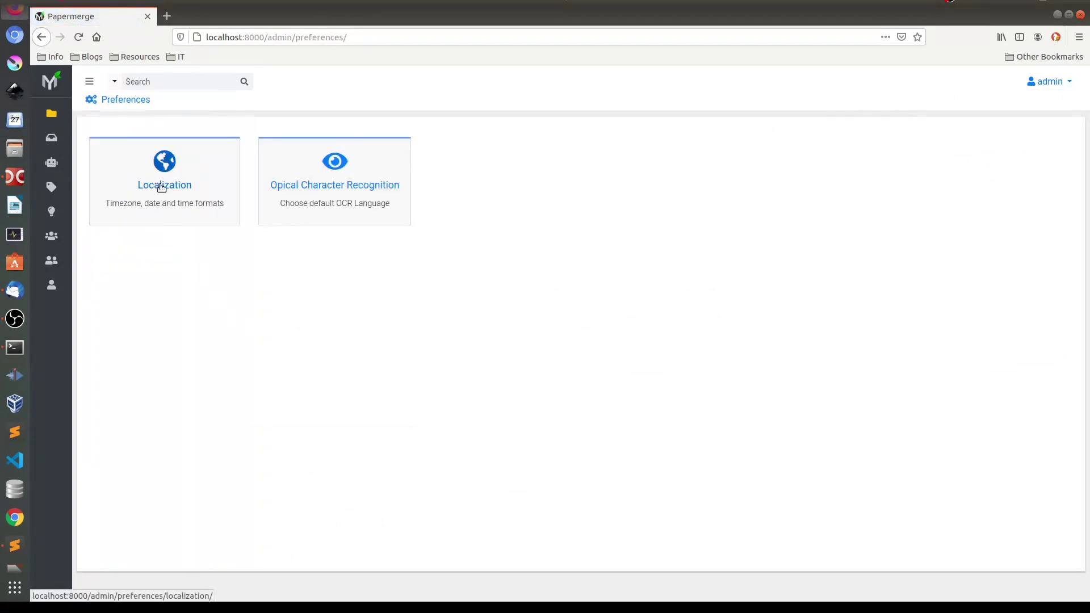
{"action": "left_click", "coordinate": [167, 198]}
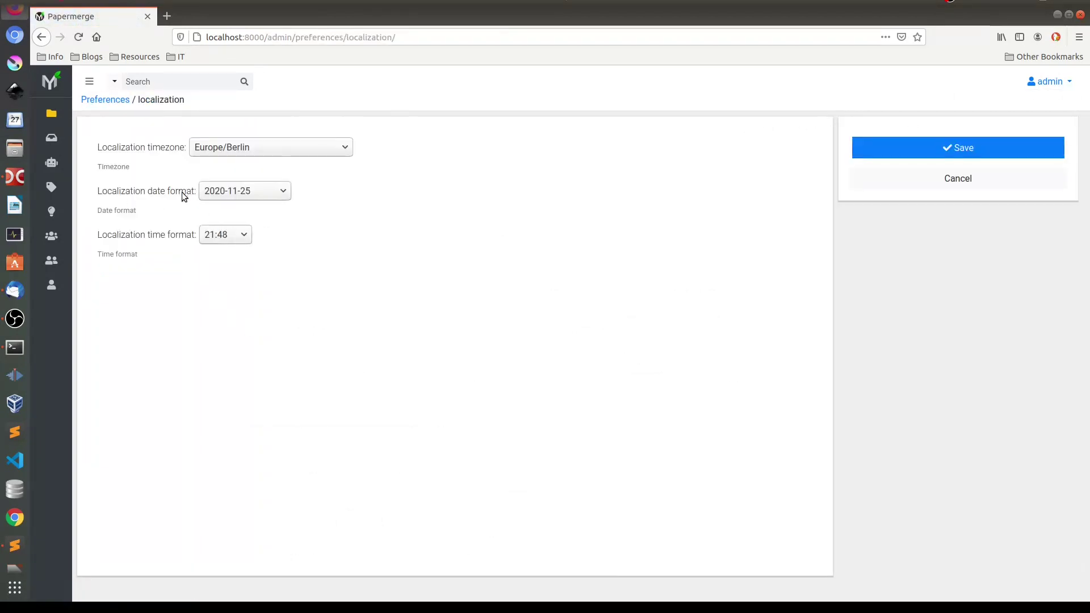
{"action": "left_click", "coordinate": [249, 195]}
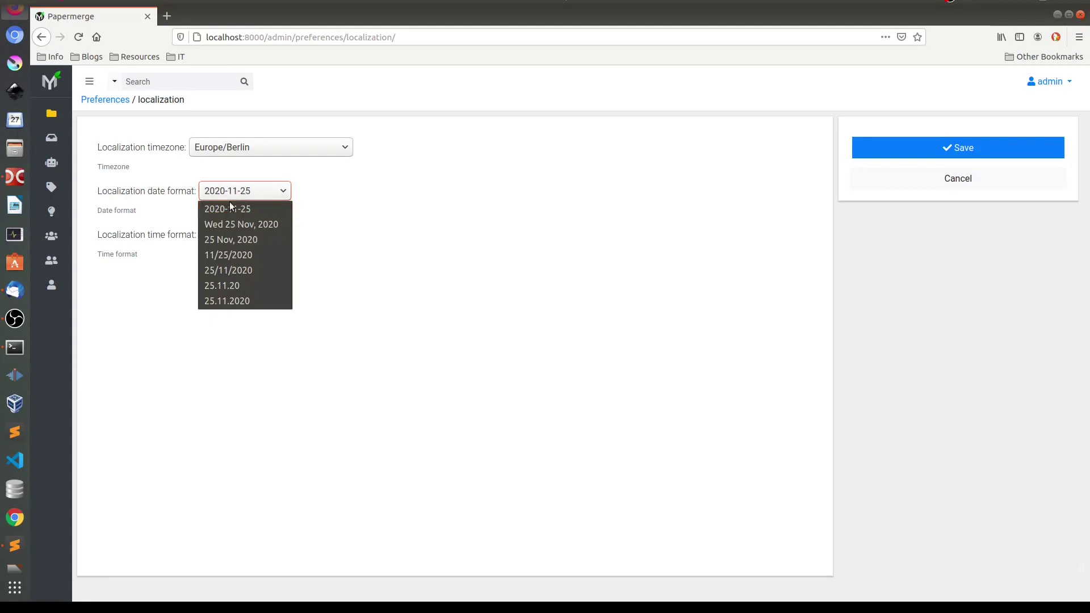
{"action": "left_click", "coordinate": [225, 301]}
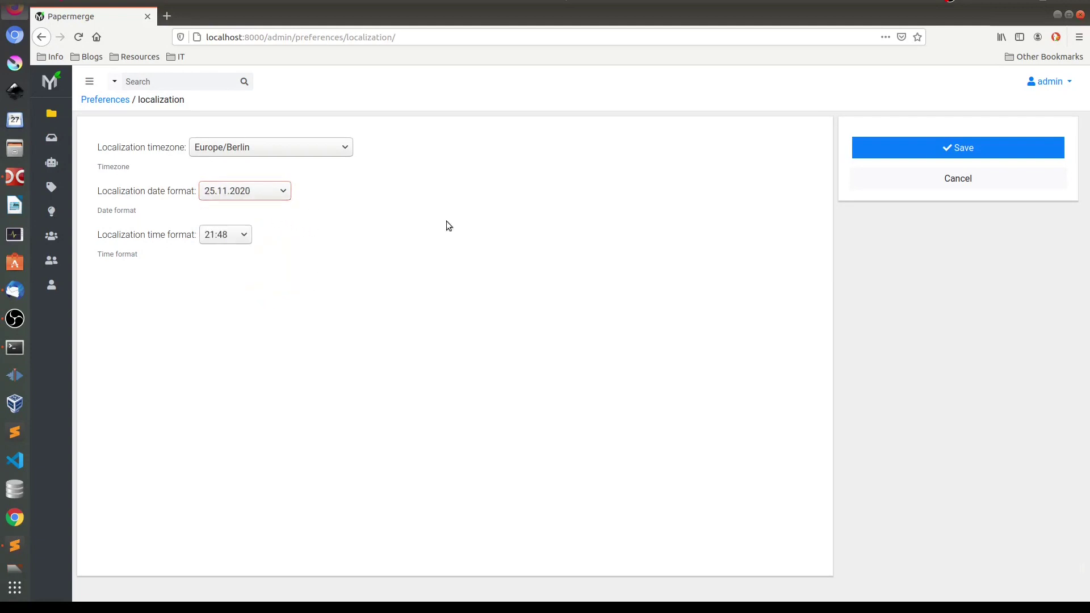
{"action": "left_click", "coordinate": [943, 149]}
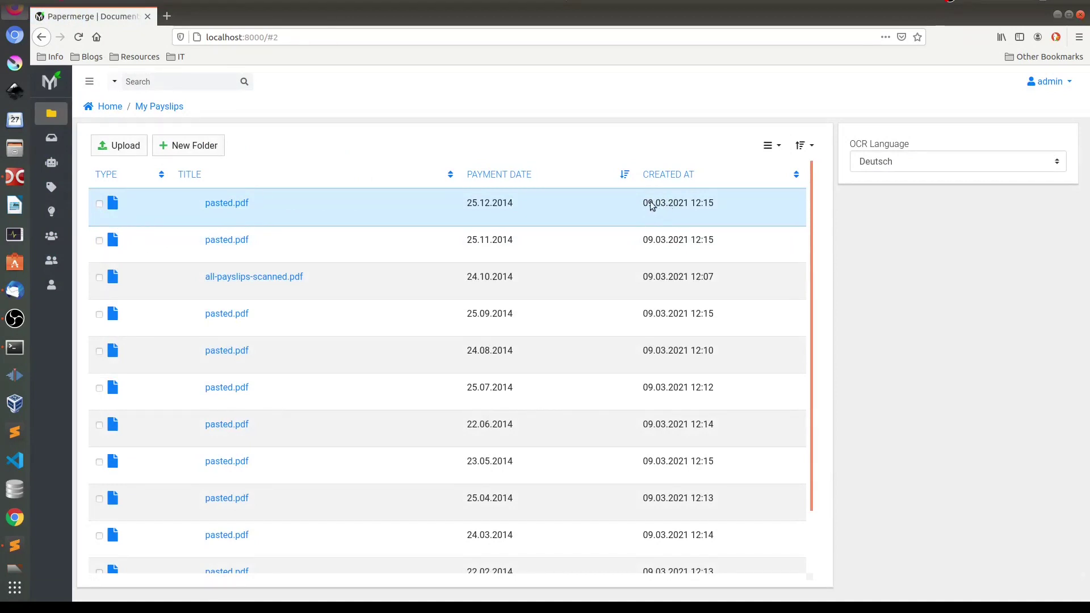
{"action": "left_click", "coordinate": [230, 203]}
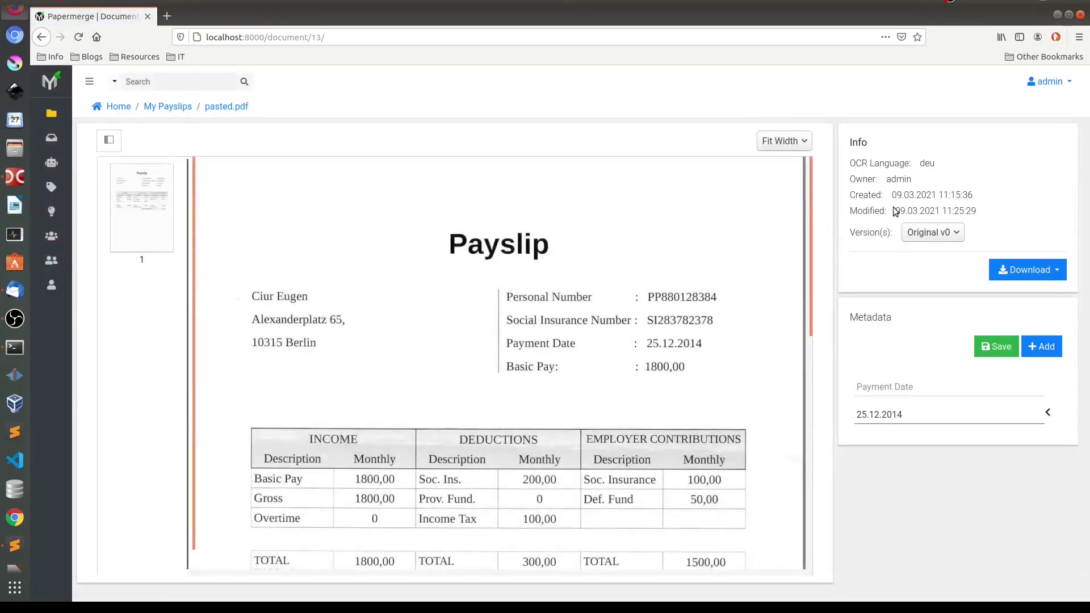